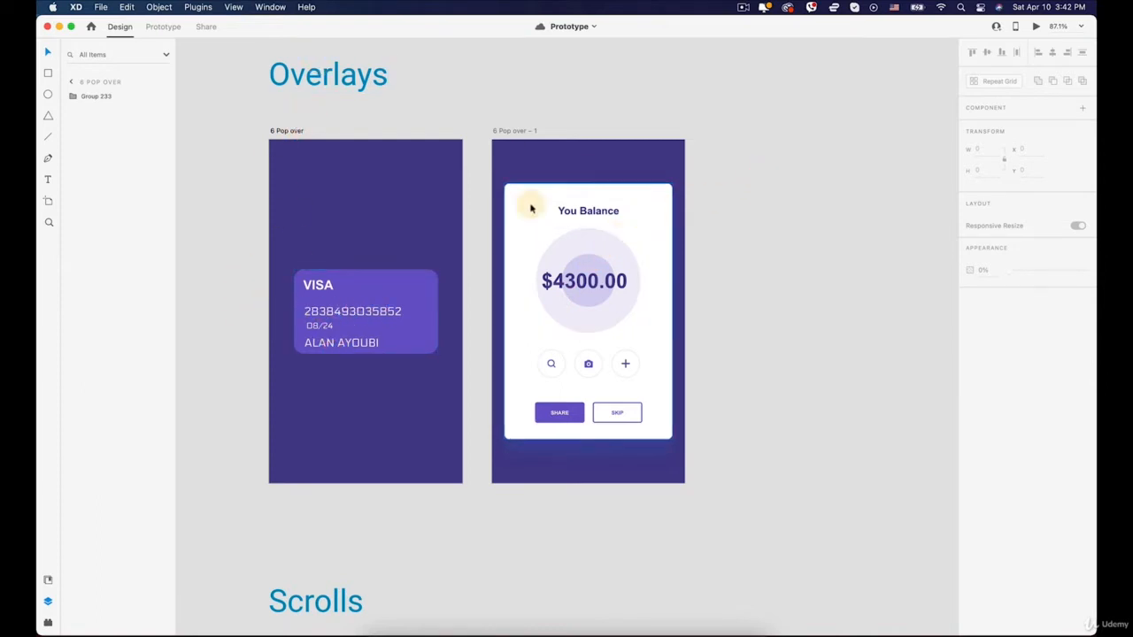
Step: Switch to prototyping and link the VISA card group on the 6 Pop over artboard to the 6 Pop over – 1 artboard
left_click(163, 27)
left_click(516, 74)
left_click(368, 301)
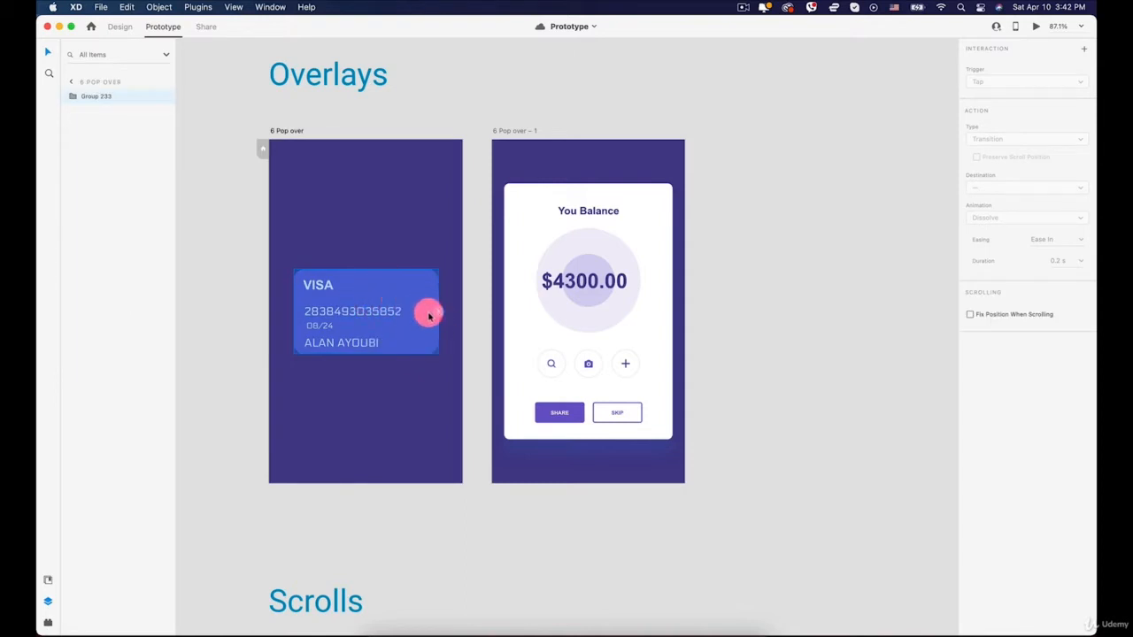
left_click_drag(429, 316, 490, 306)
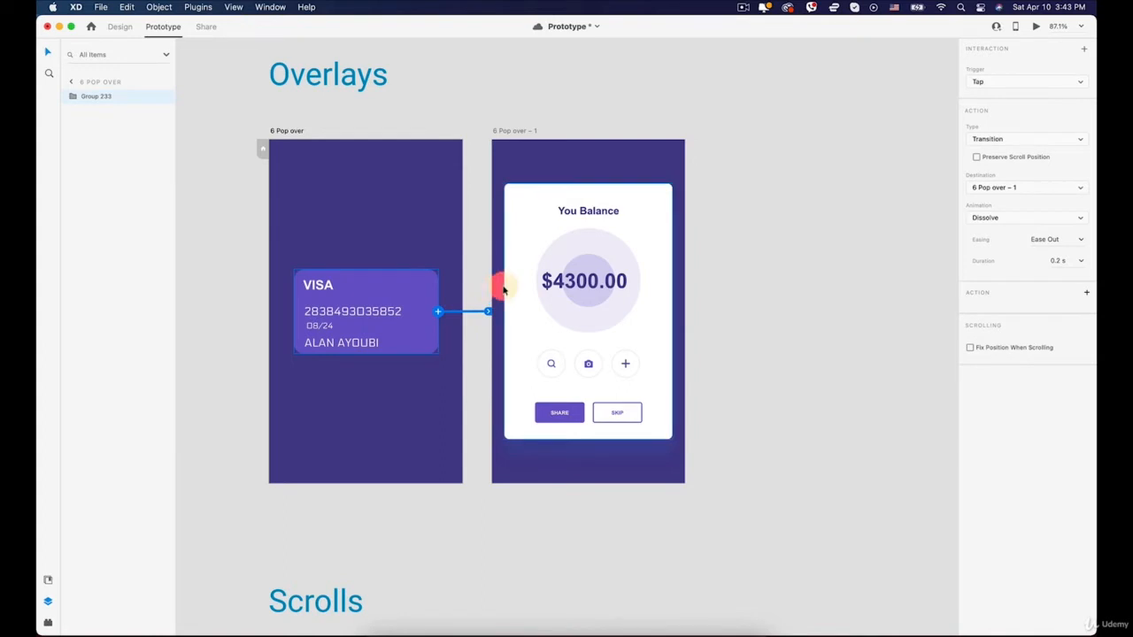
Step: Keep Tap as the card interaction's trigger and set its action type to Overlay
left_click(1010, 82)
left_click(1001, 83)
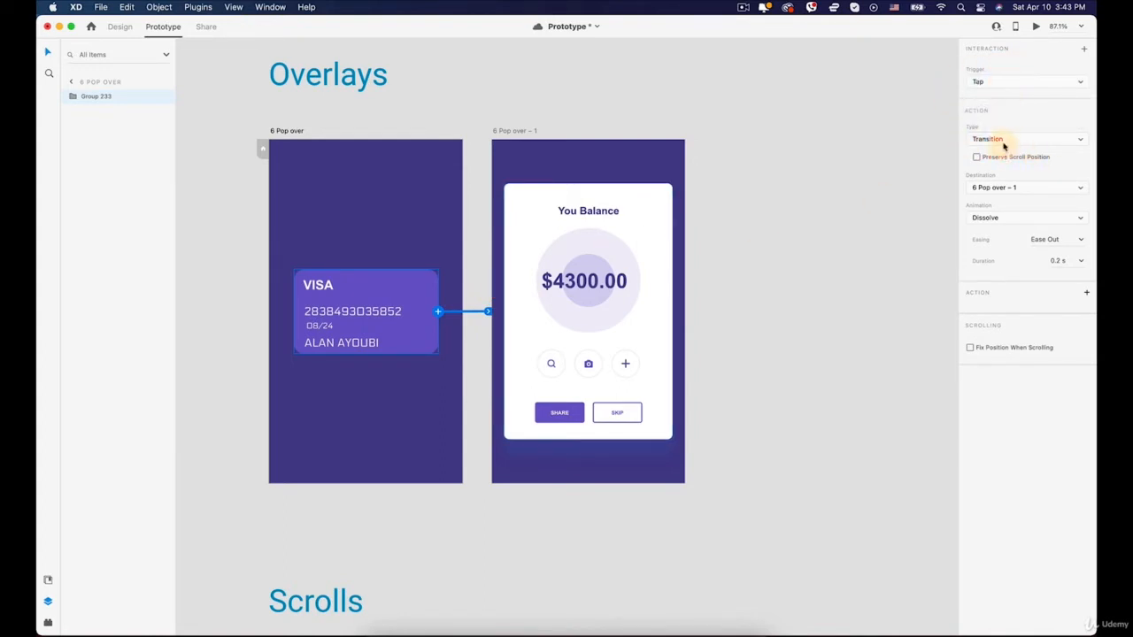
left_click(1004, 141)
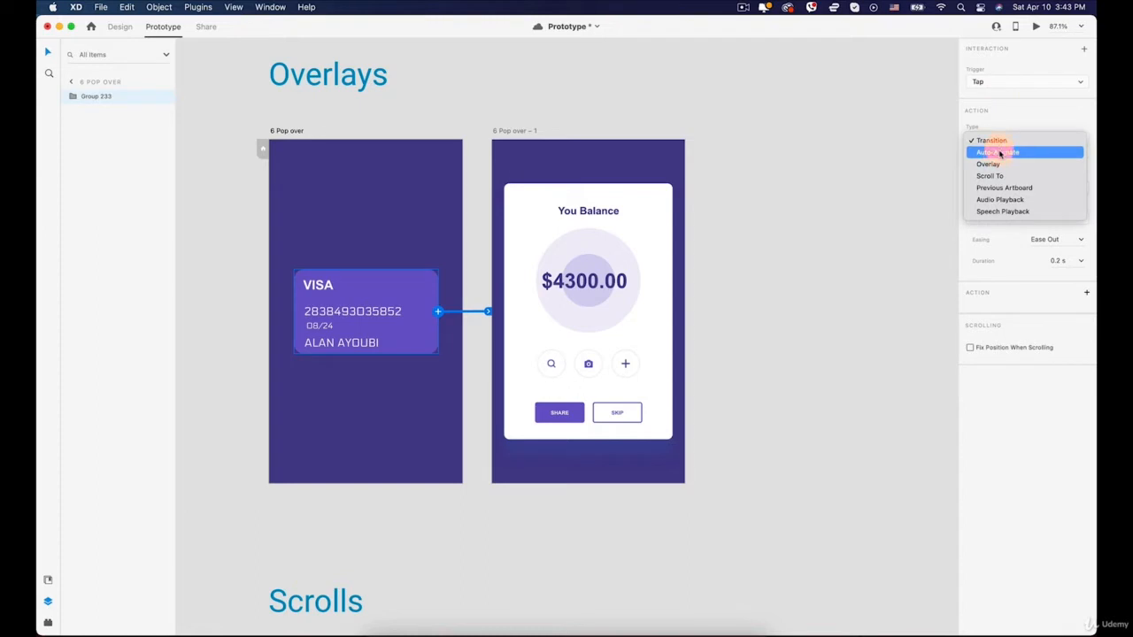
left_click(1000, 152)
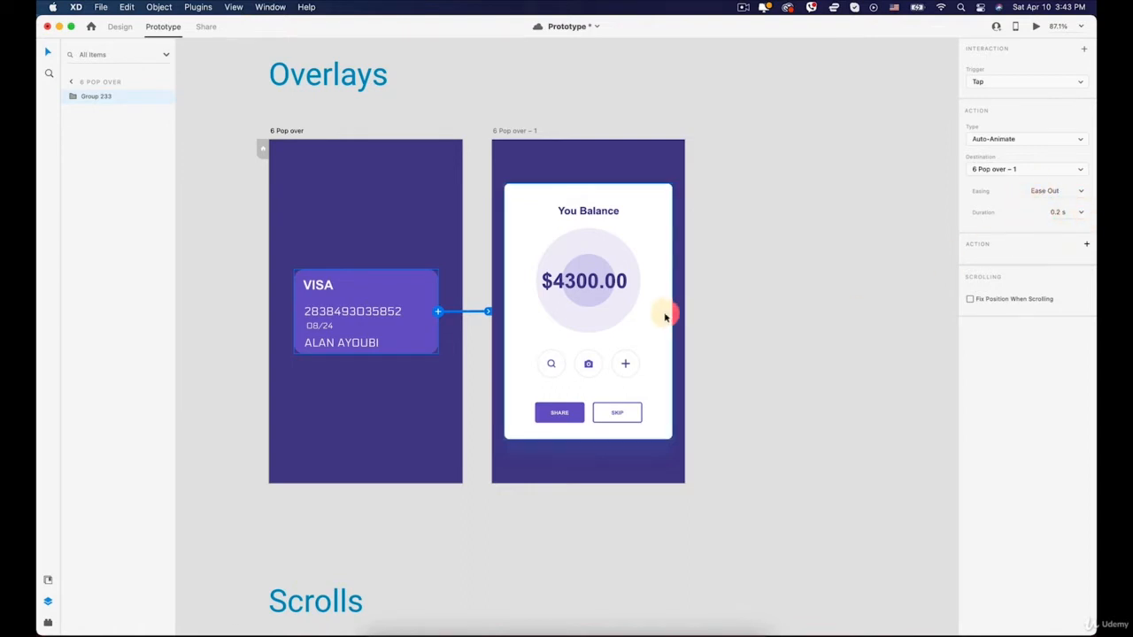
left_click(1006, 144)
left_click(989, 153)
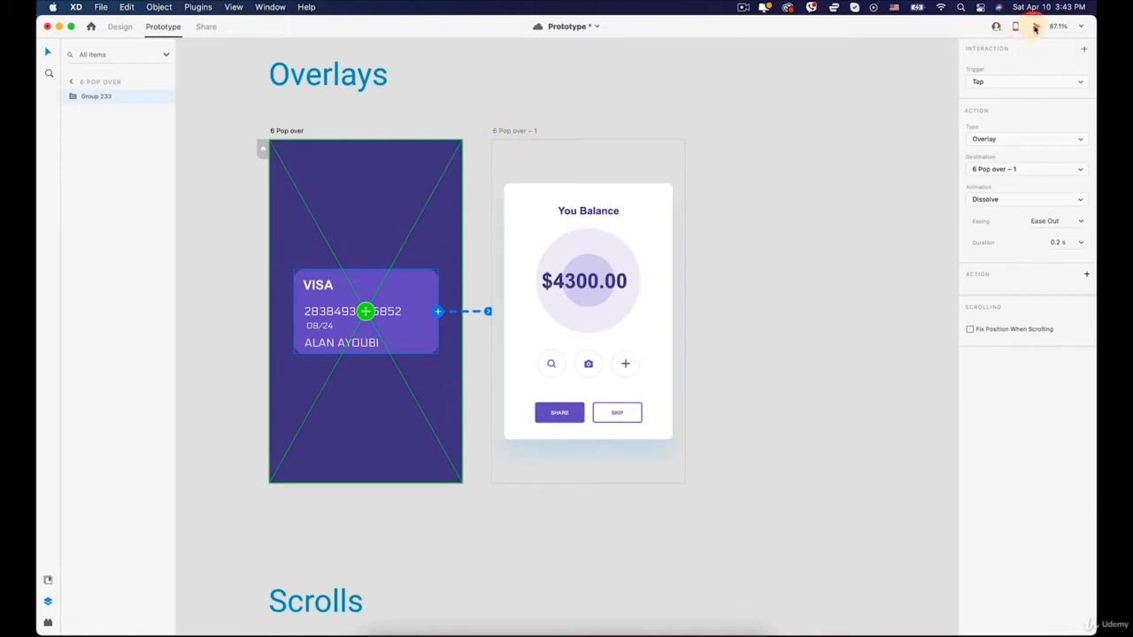
Step: Preview the prototype, repeatedly open the balance overlay from the card and dismiss it, and close the preview
left_click(1036, 28)
left_click(220, 309)
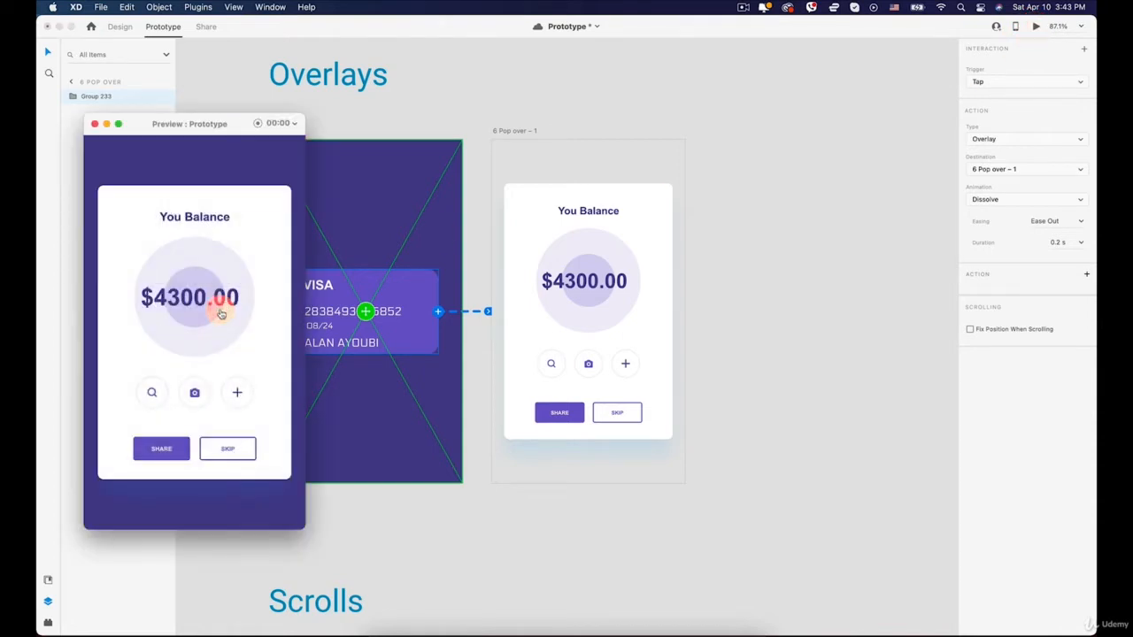
left_click(220, 172)
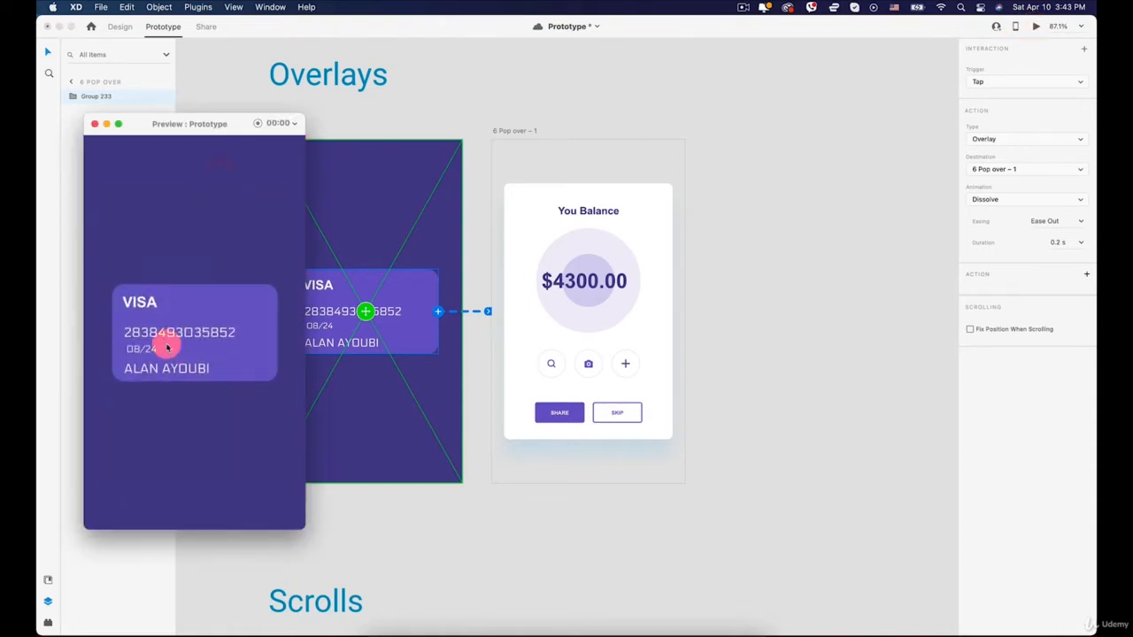
left_click(166, 348)
left_click(210, 164)
left_click(189, 321)
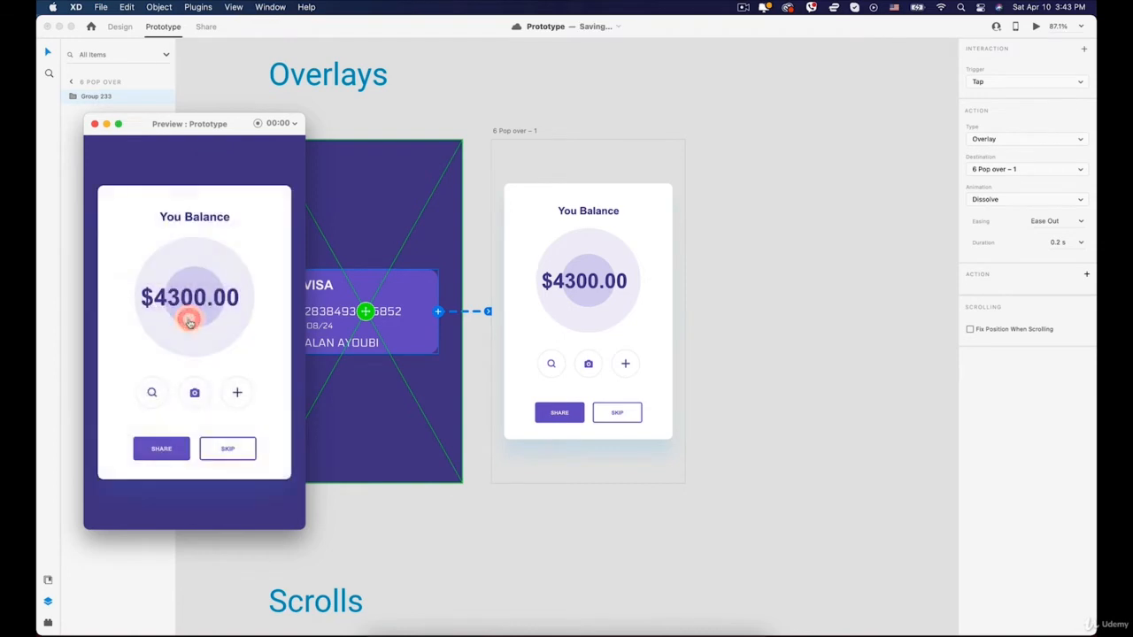
left_click(223, 169)
left_click(194, 324)
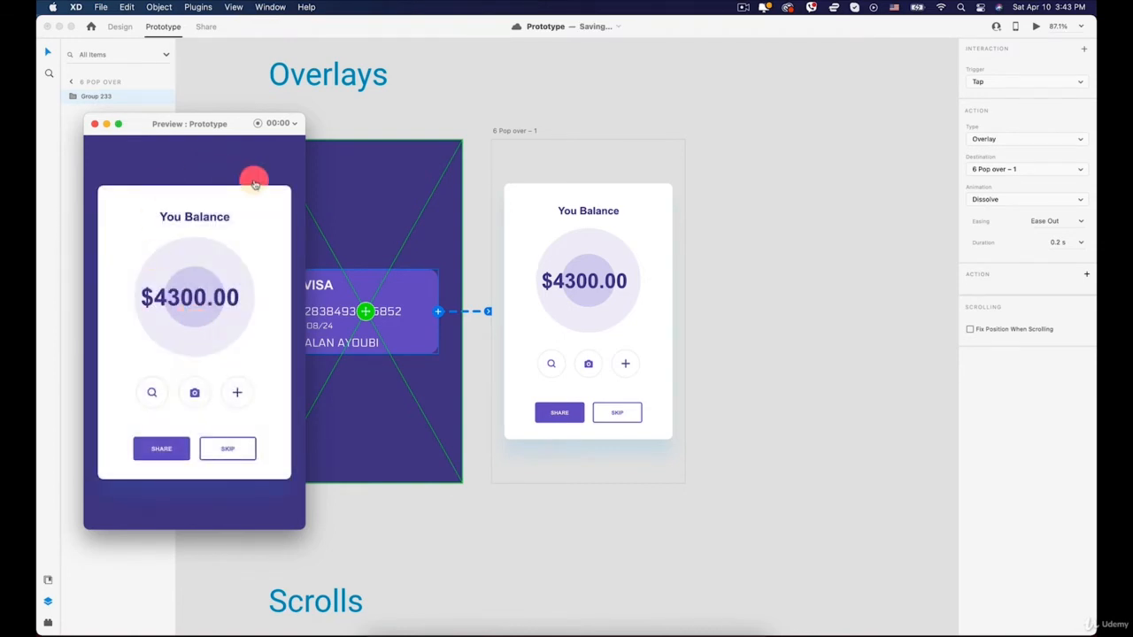
left_click(96, 124)
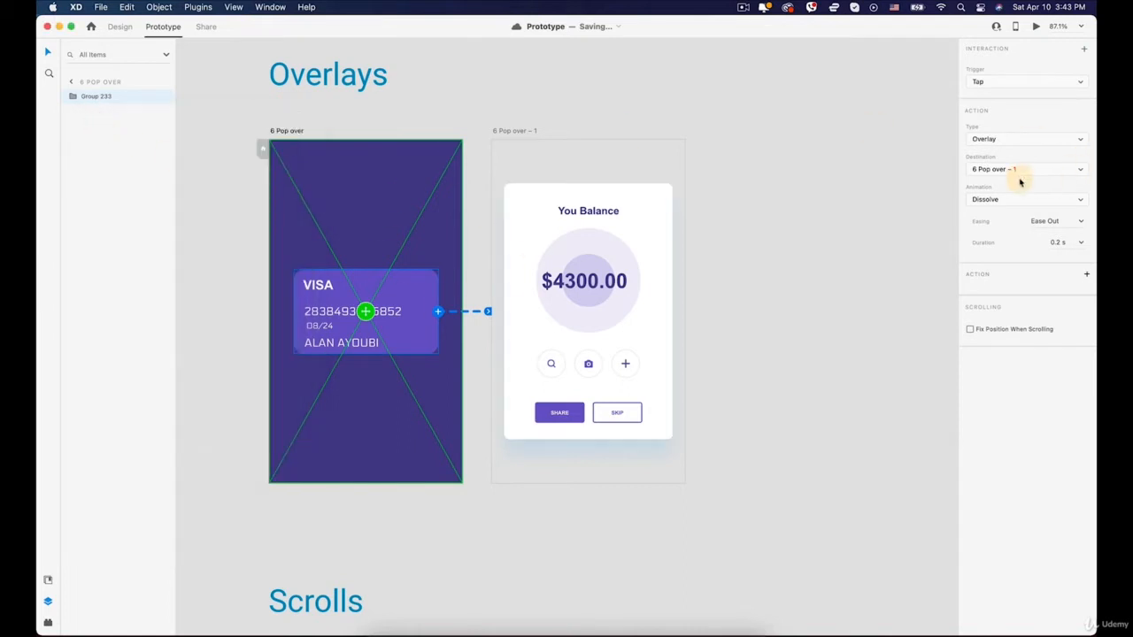
Step: Run the pop-over preview again, toggle the balance overlay several times by tapping the card area, and close the preview
left_click(345, 255)
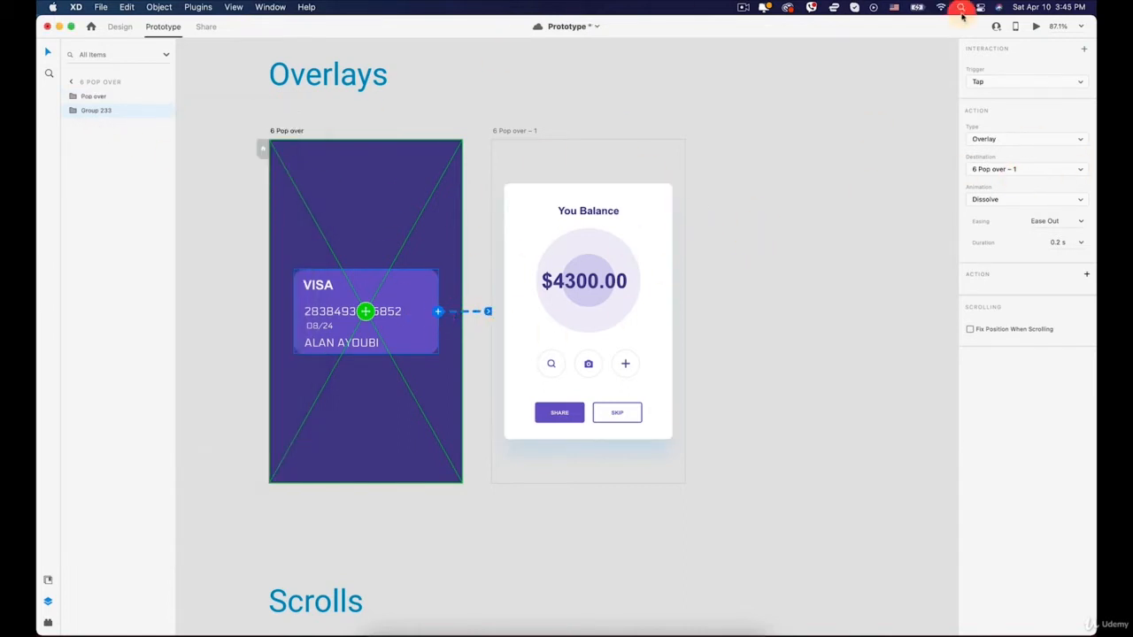
left_click(1036, 25)
left_click(219, 353)
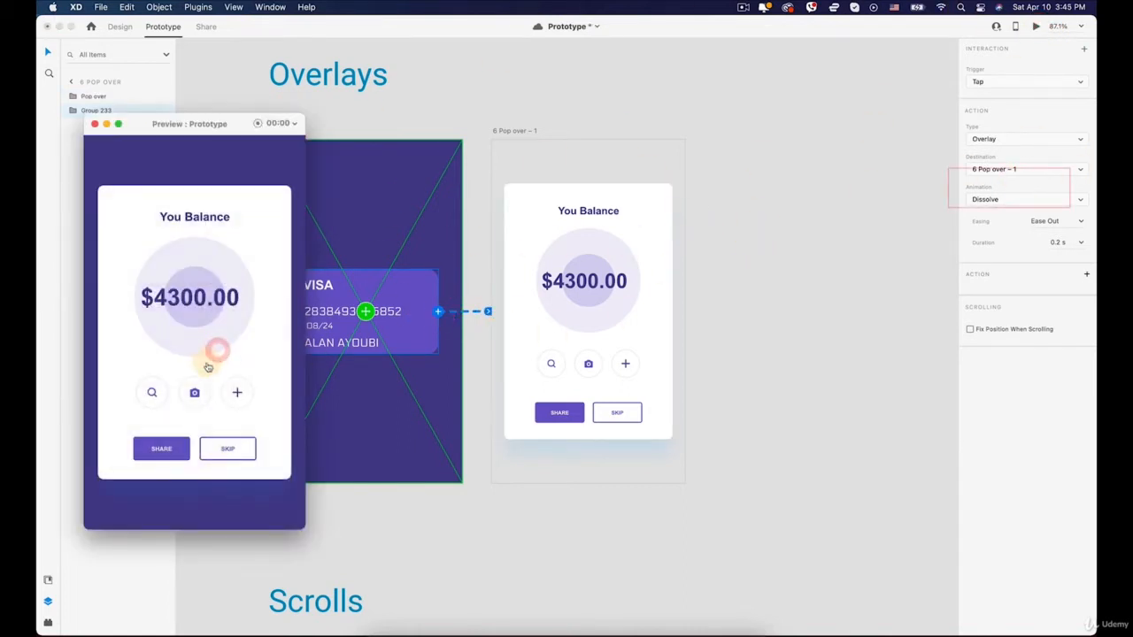
left_click(172, 264)
left_click(176, 301)
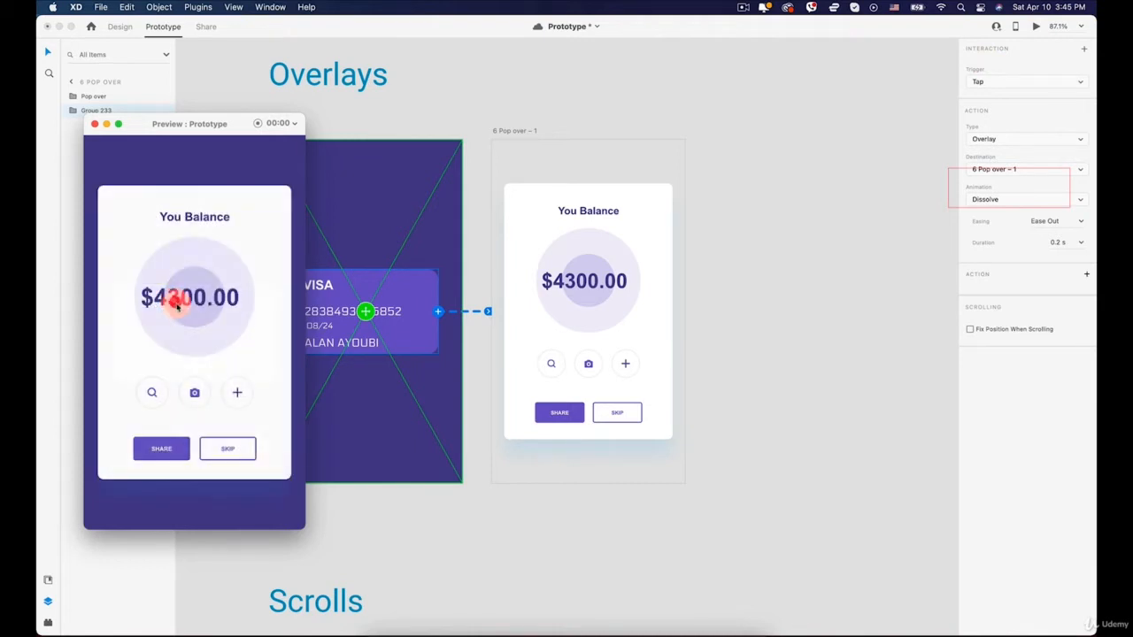
left_click(181, 312)
left_click(180, 317)
left_click(181, 317)
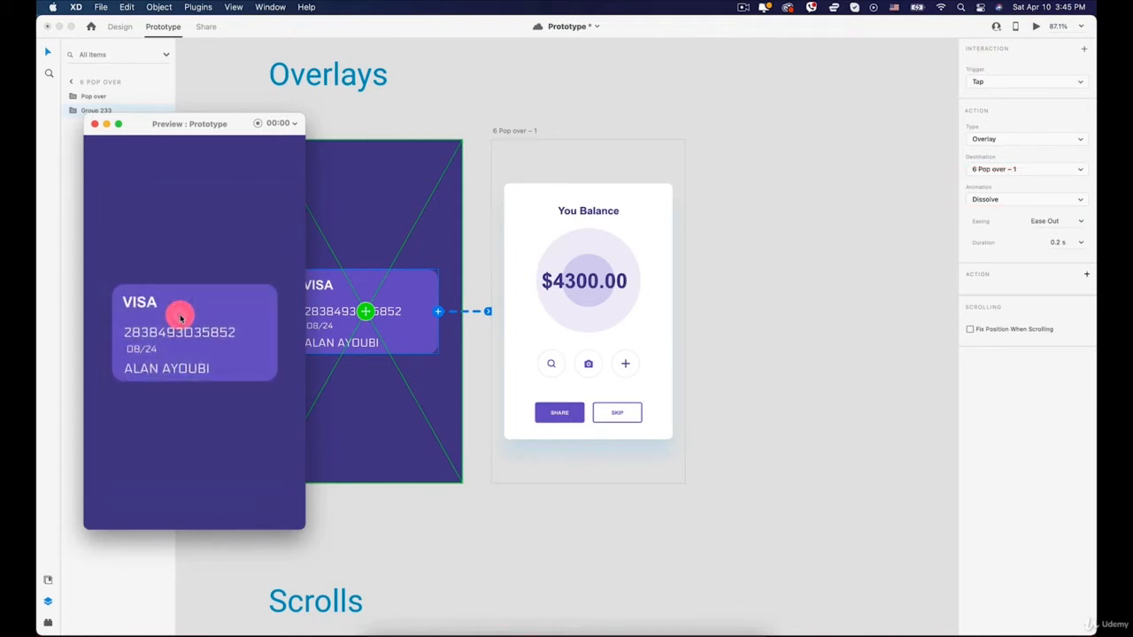
left_click(179, 316)
left_click(179, 316)
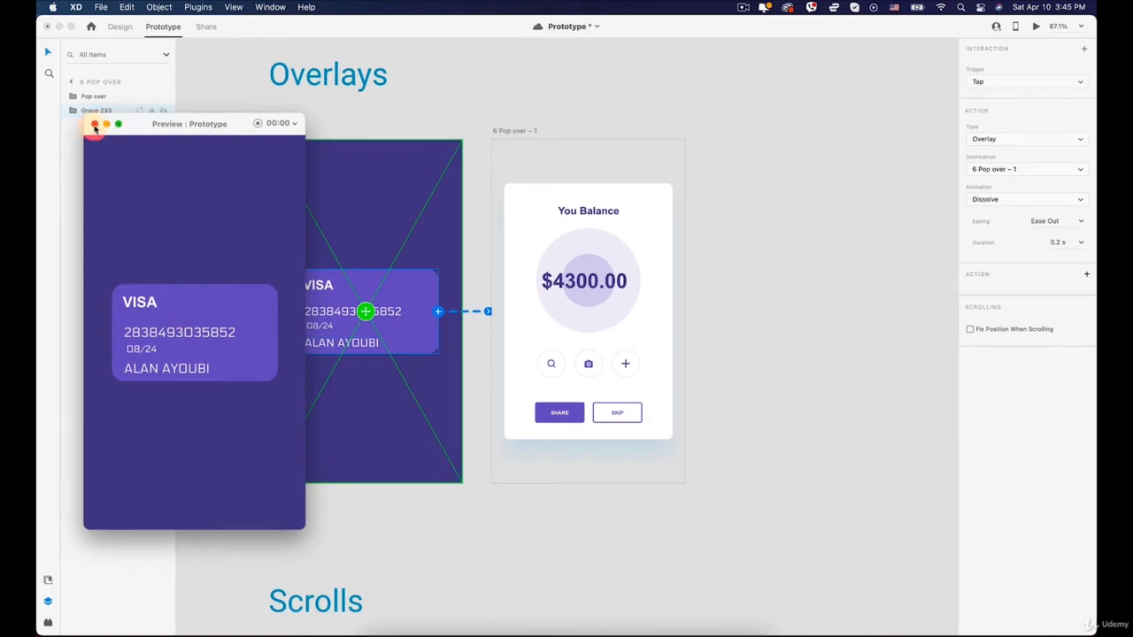
left_click(94, 124)
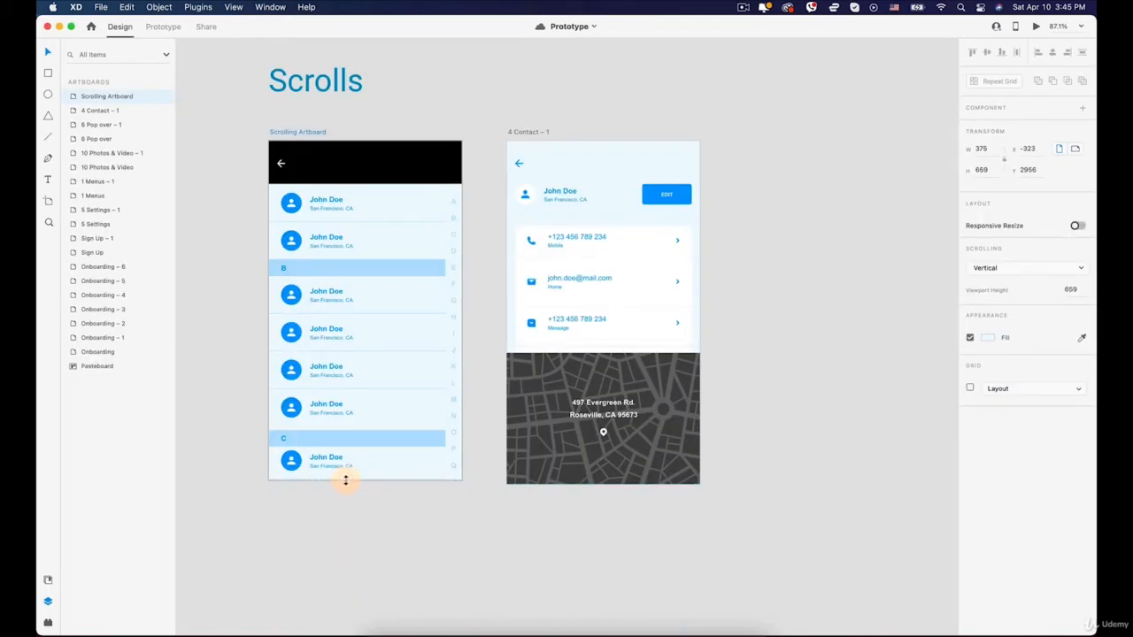
Step: Open a preview of the Scrolling Artboard and extend the artboard downward to a height of about 1118
left_click(345, 481)
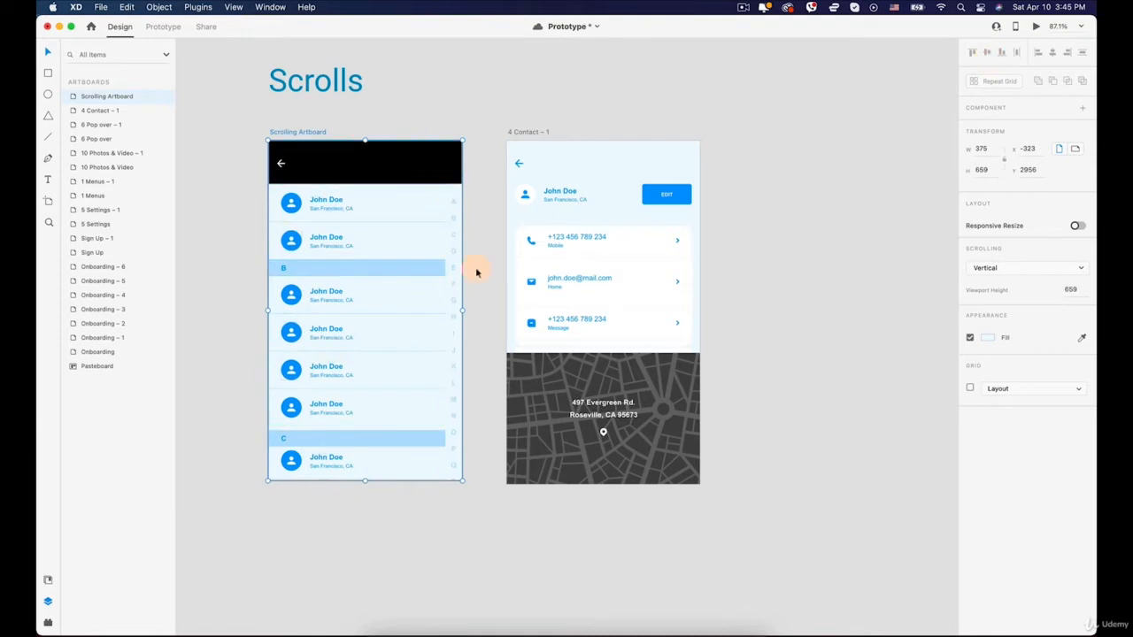
left_click(1036, 26)
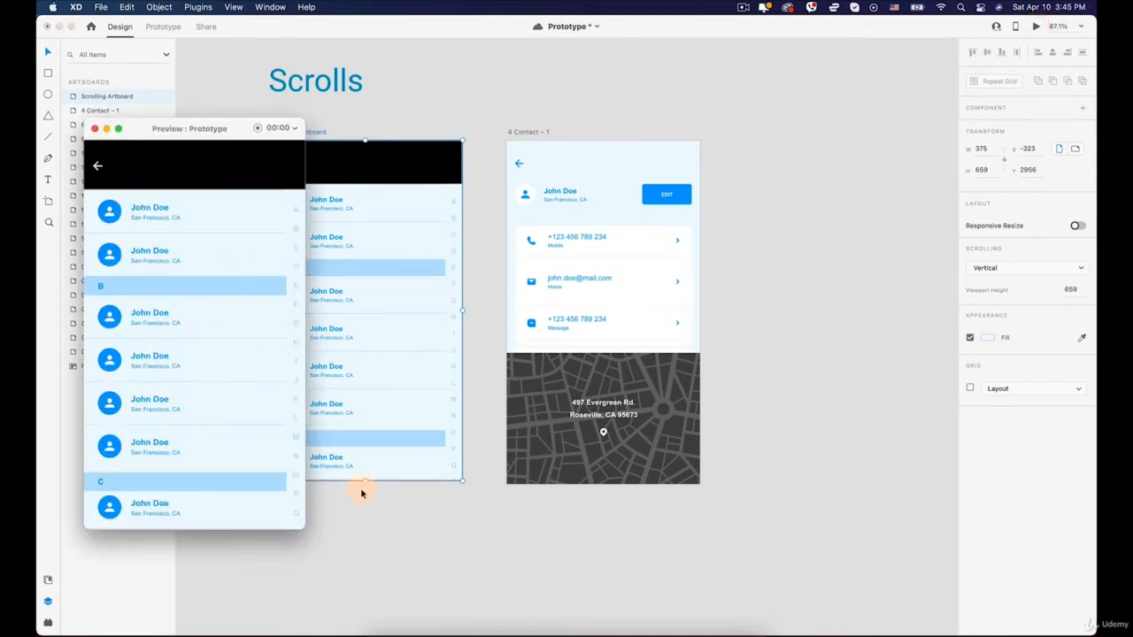
left_click_drag(366, 481, 366, 550)
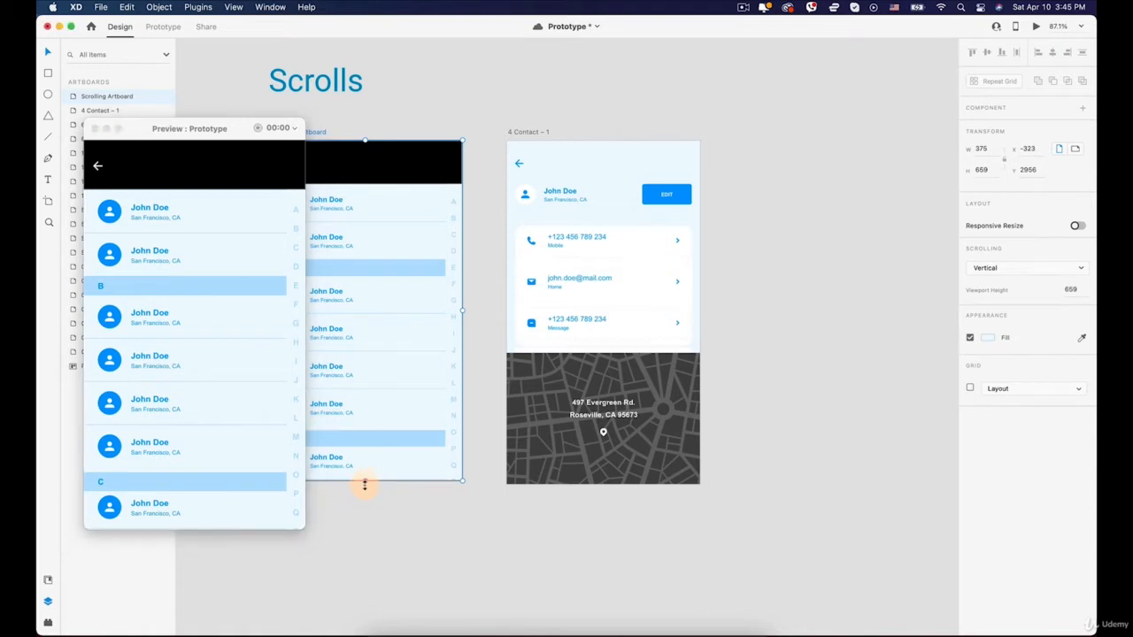
left_click_drag(366, 480, 367, 636)
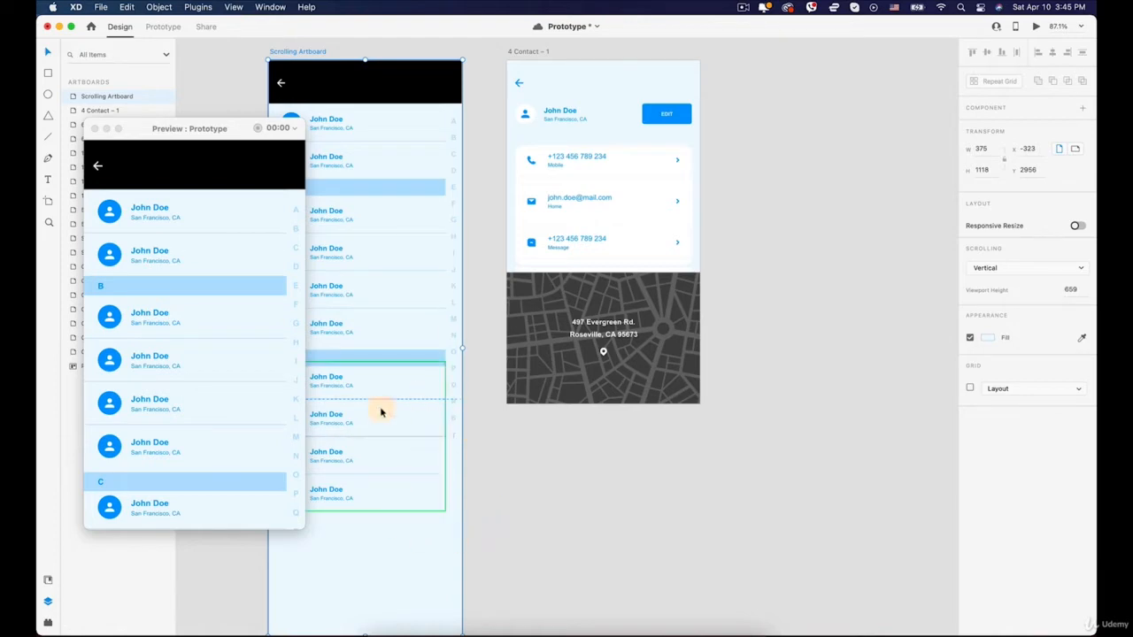
Step: Move the preview clear of the artboard, test scrolling the contact list down and back up, and close the preview
left_click_drag(227, 127, 885, 11)
left_click_drag(847, 293, 842, 127)
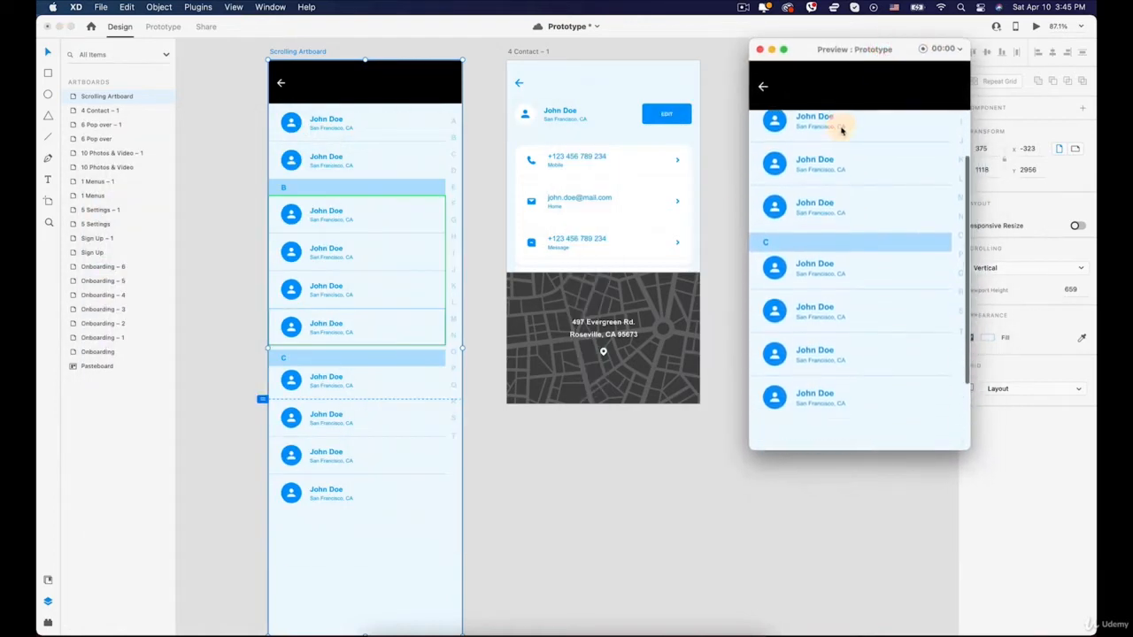
mouse_move(841, 179)
left_mouse_down()
mouse_move(848, 310)
mouse_move(824, 99)
mouse_move(842, 187)
mouse_move(835, 444)
mouse_move(852, 169)
left_mouse_up()
left_click_drag(850, 236, 842, 377)
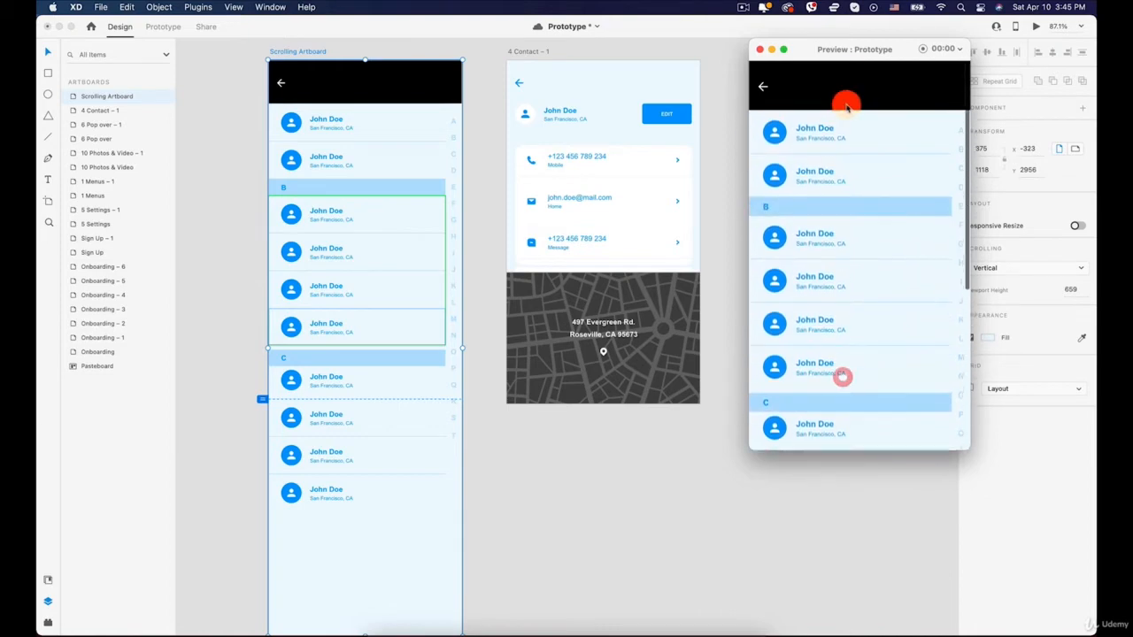
left_click_drag(844, 58, 613, 157)
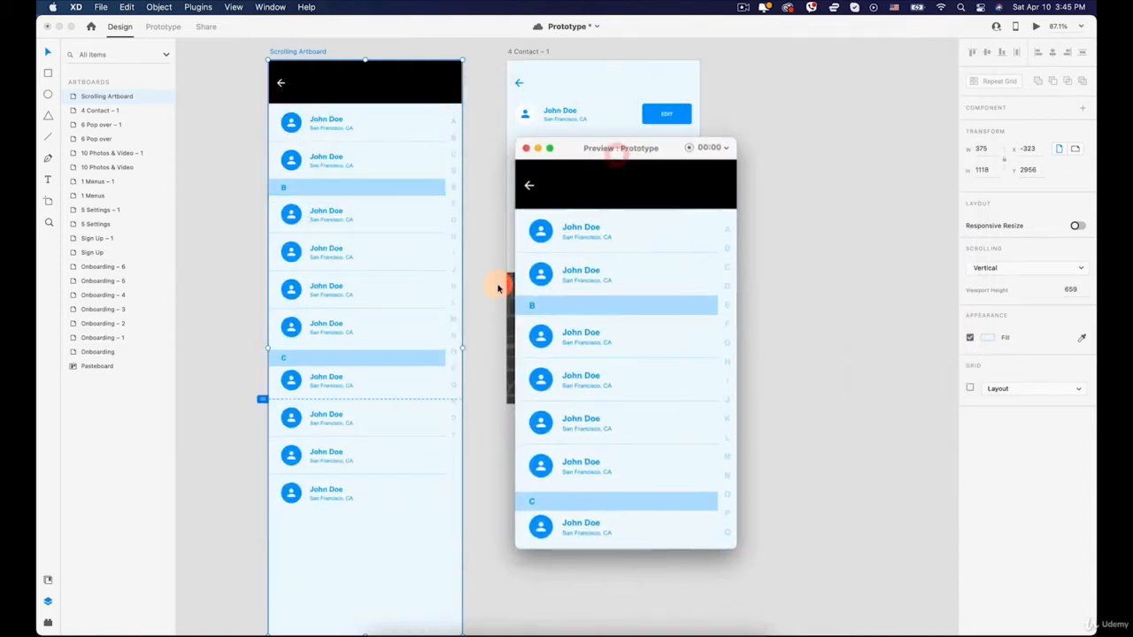
left_click(526, 148)
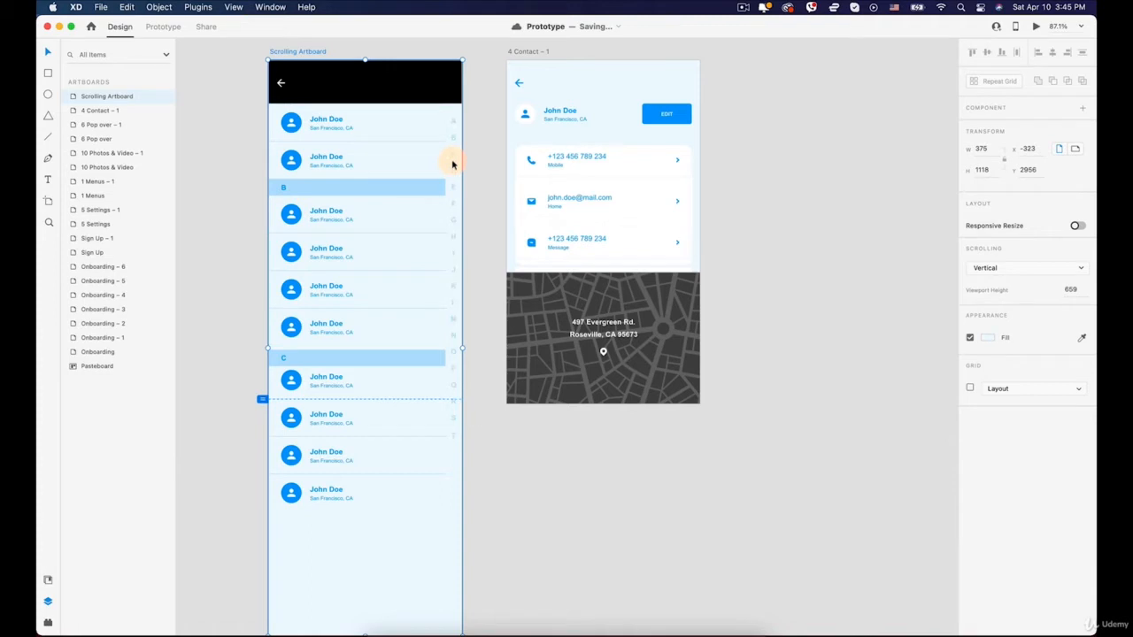
Step: Reopen the preview of the Scrolling Artboard and examine how the alphabet index behaves while the contact list scrolls
left_click(1036, 27)
left_click_drag(648, 335, 637, 380)
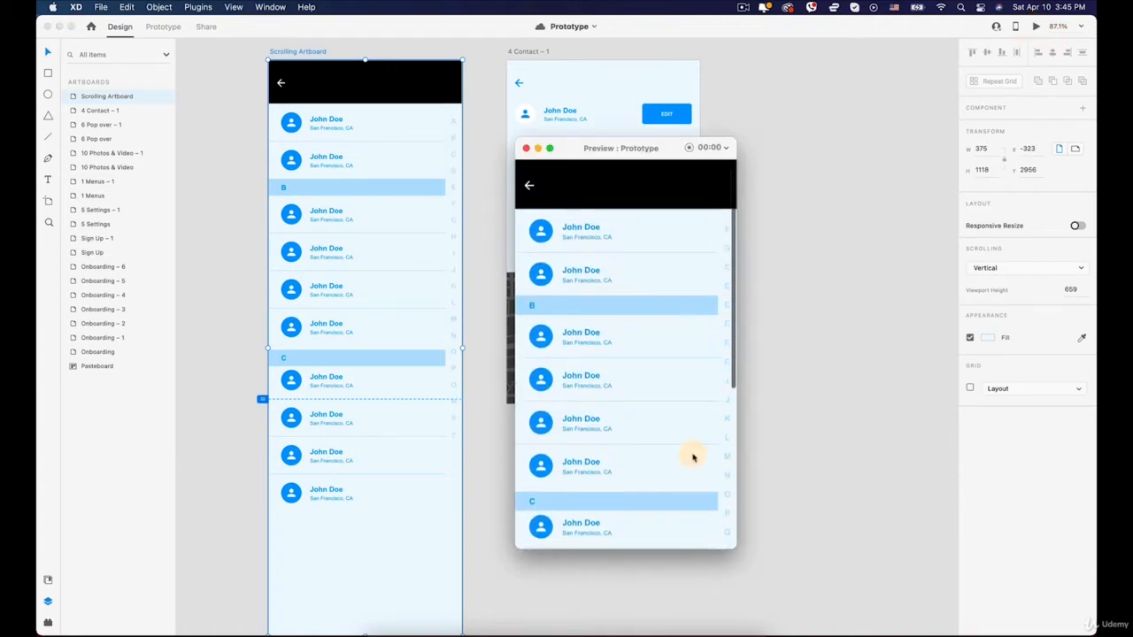
mouse_move(694, 458)
left_mouse_down()
mouse_move(694, 227)
mouse_move(693, 453)
left_mouse_up()
left_click(727, 228)
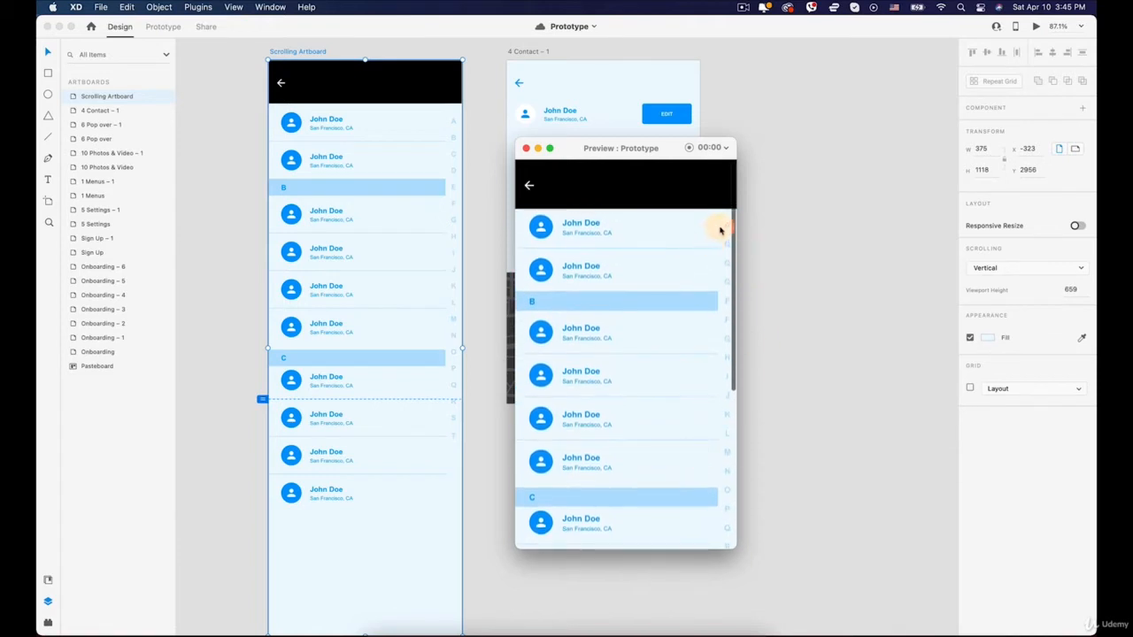
Step: Fix the alphabet index group's position when scrolling and test it by scrolling the contact list in the preview
left_click(454, 126)
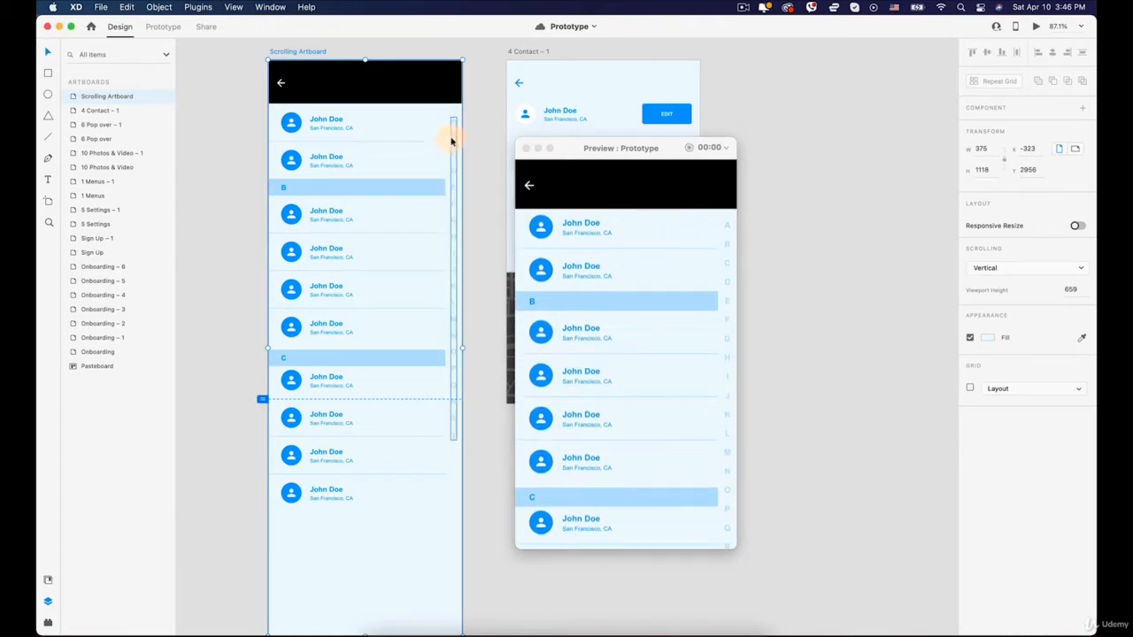
left_click(450, 140)
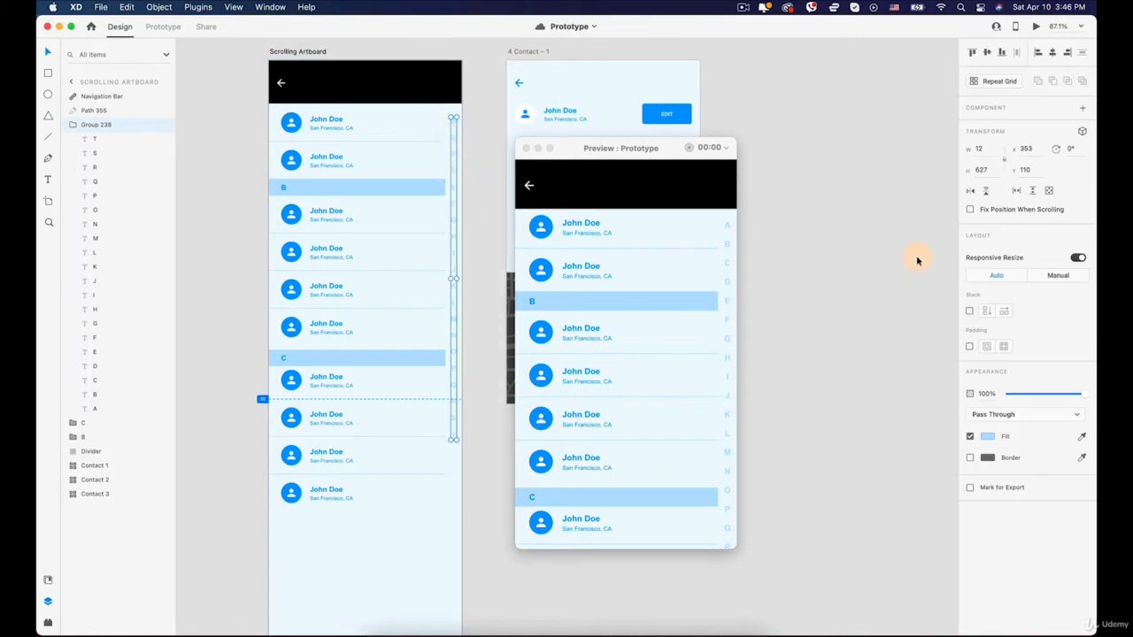
left_click(972, 210)
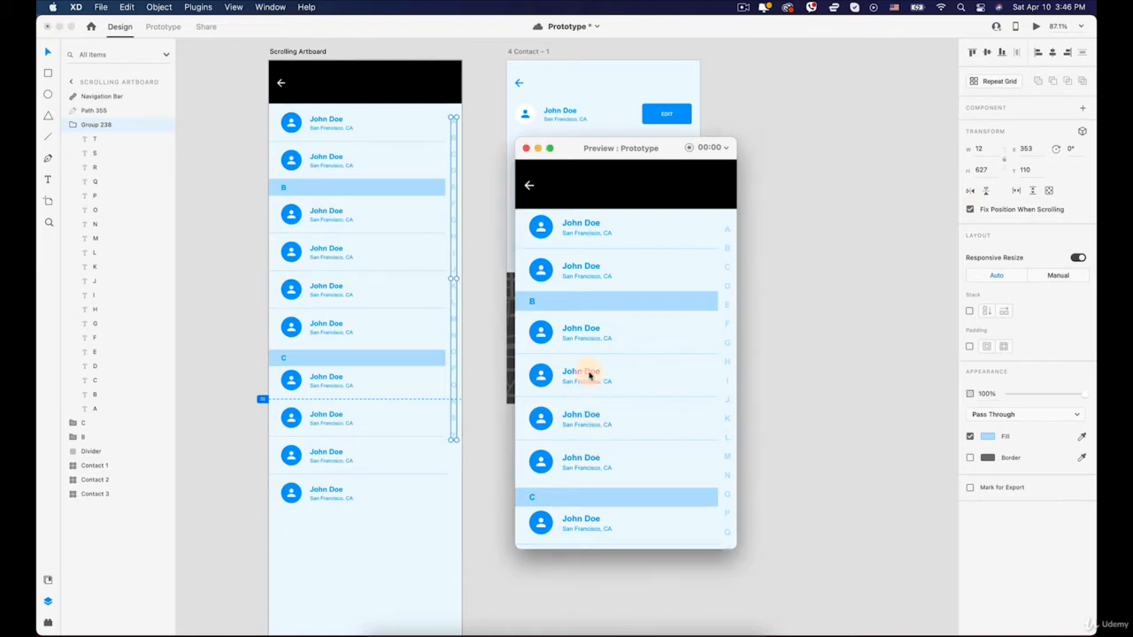
left_click_drag(587, 375, 612, 470)
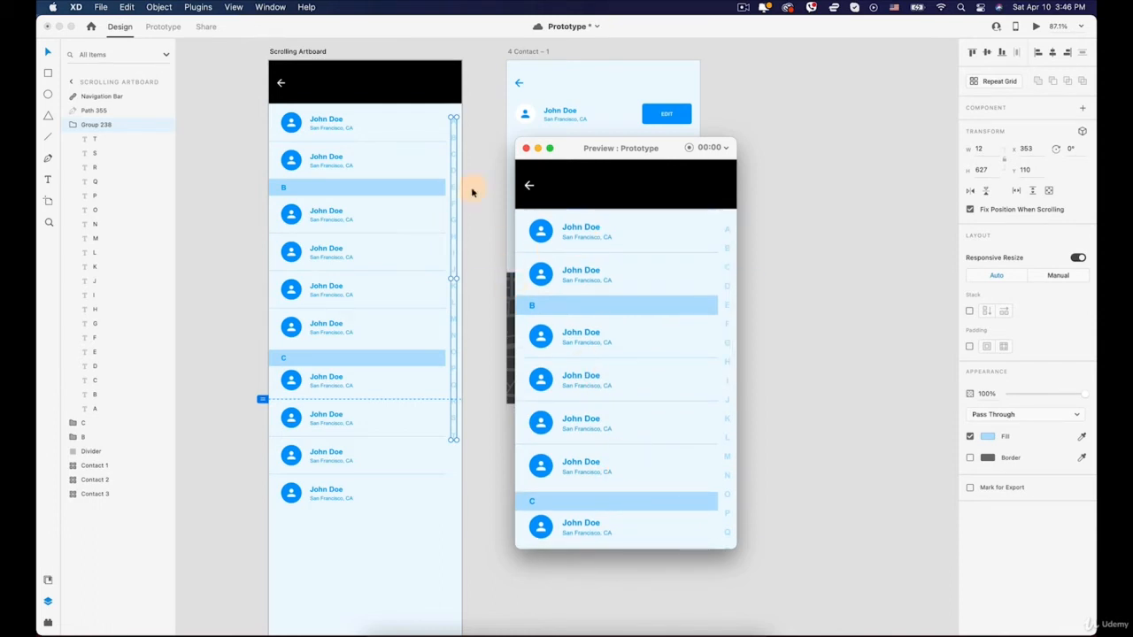
Step: Move the preview clear of the contact list and examine the individual letters inside the alphabet index group
left_click_drag(595, 153, 785, 77)
left_click(445, 91)
scroll(425, 124, "up", 5)
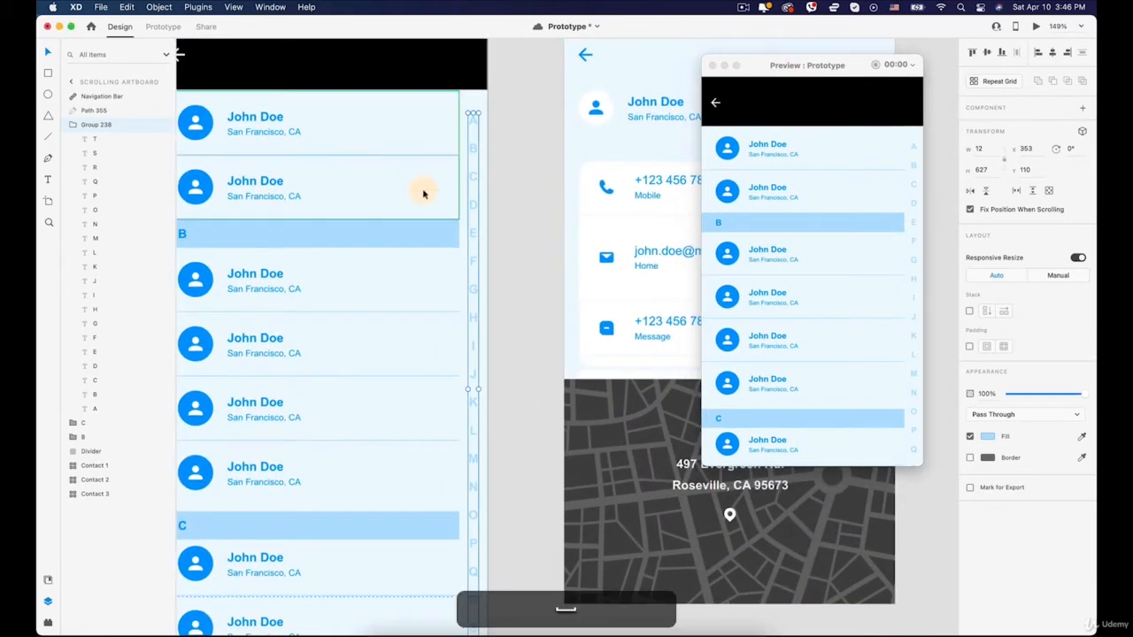
left_click_drag(413, 124, 437, 126)
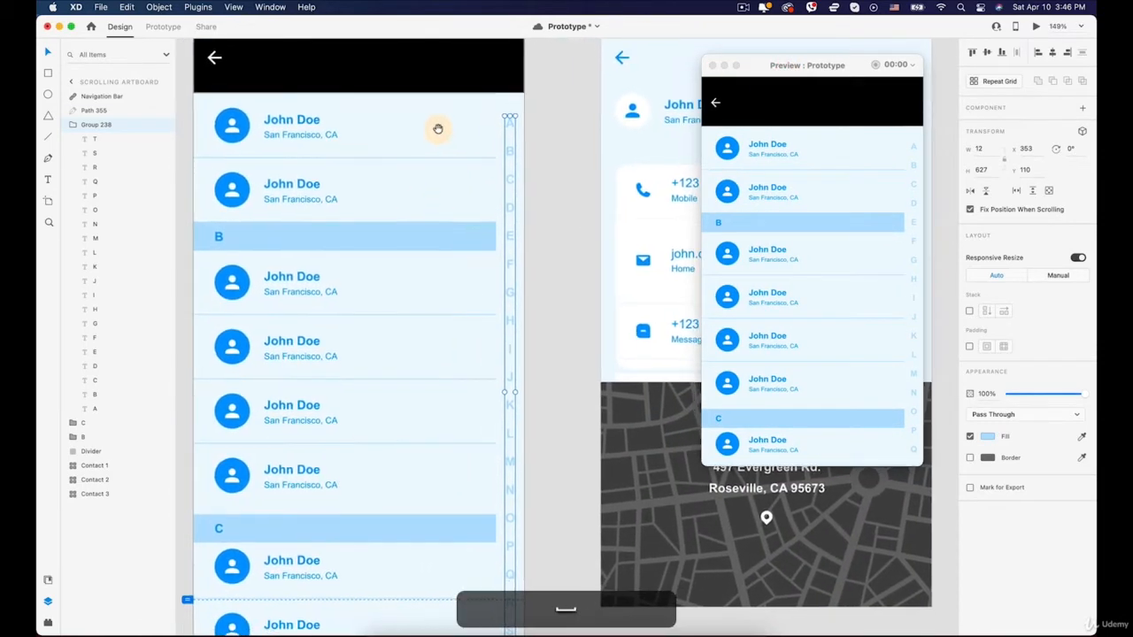
double_click(508, 148)
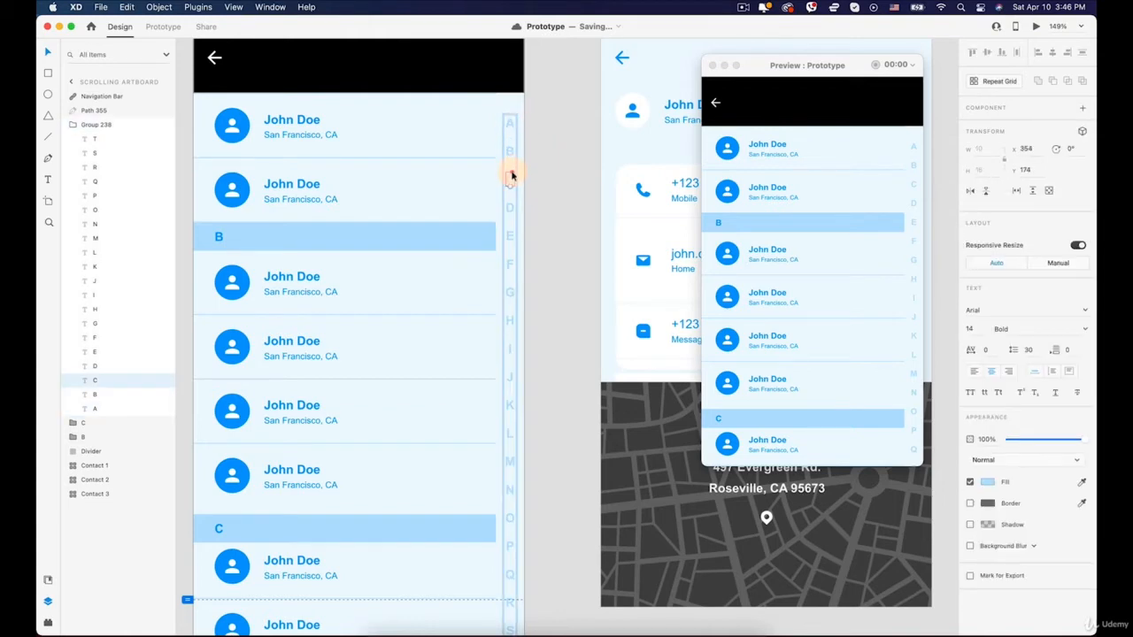
left_click(515, 122)
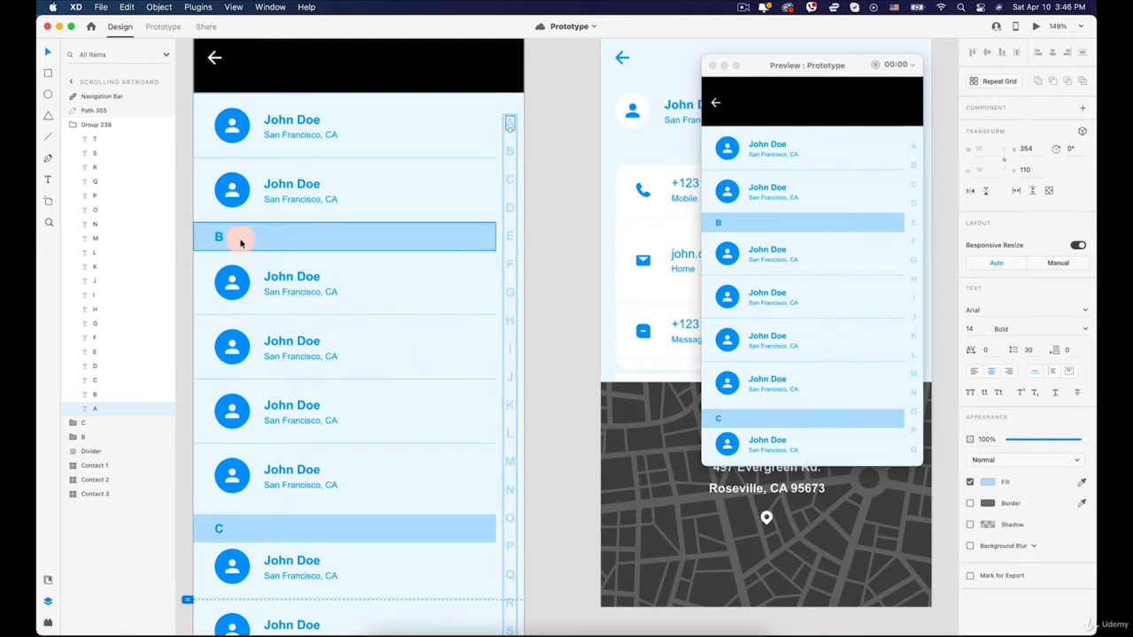
key("Escape")
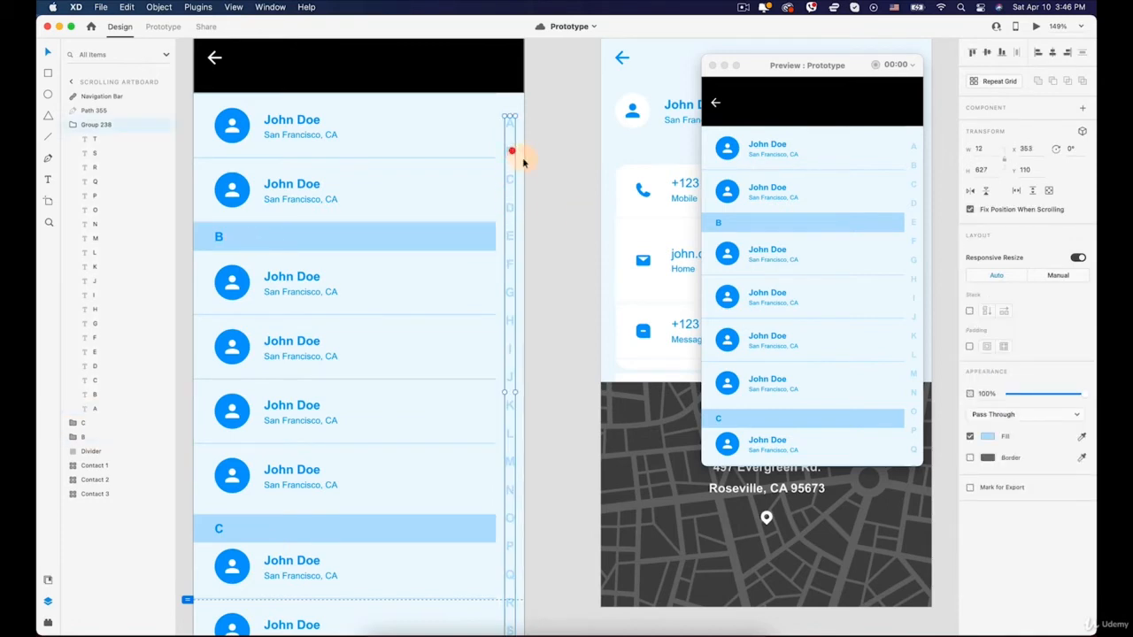
Step: Add a tap interaction to index letter B that uses Scroll To with the B section heading as destination
left_click(163, 27)
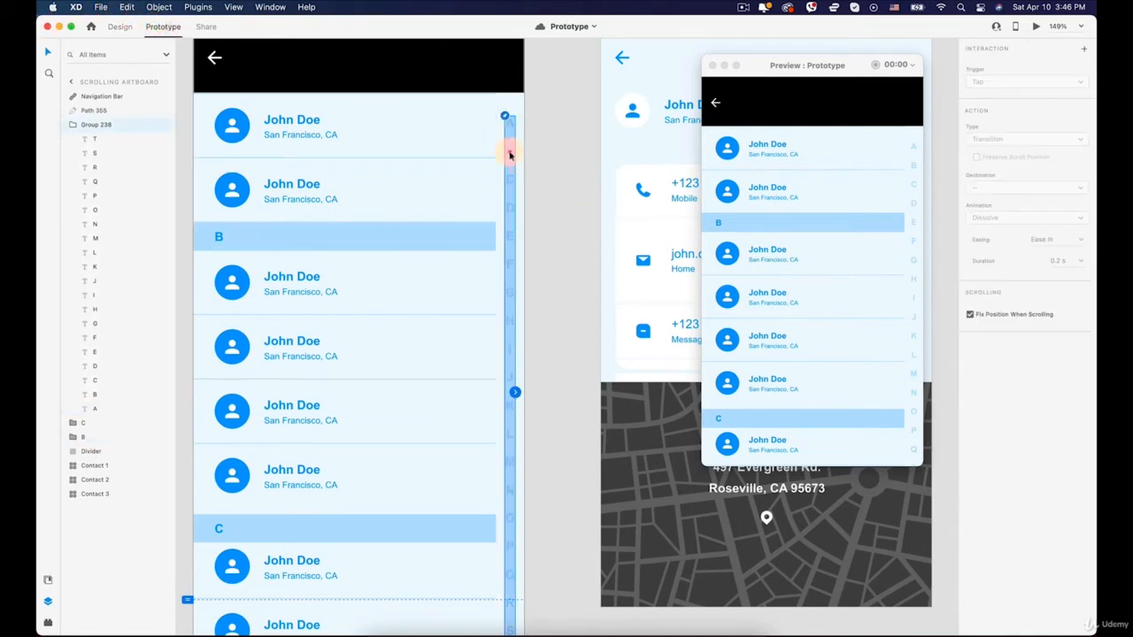
left_click(510, 151)
left_click_drag(516, 156, 254, 245)
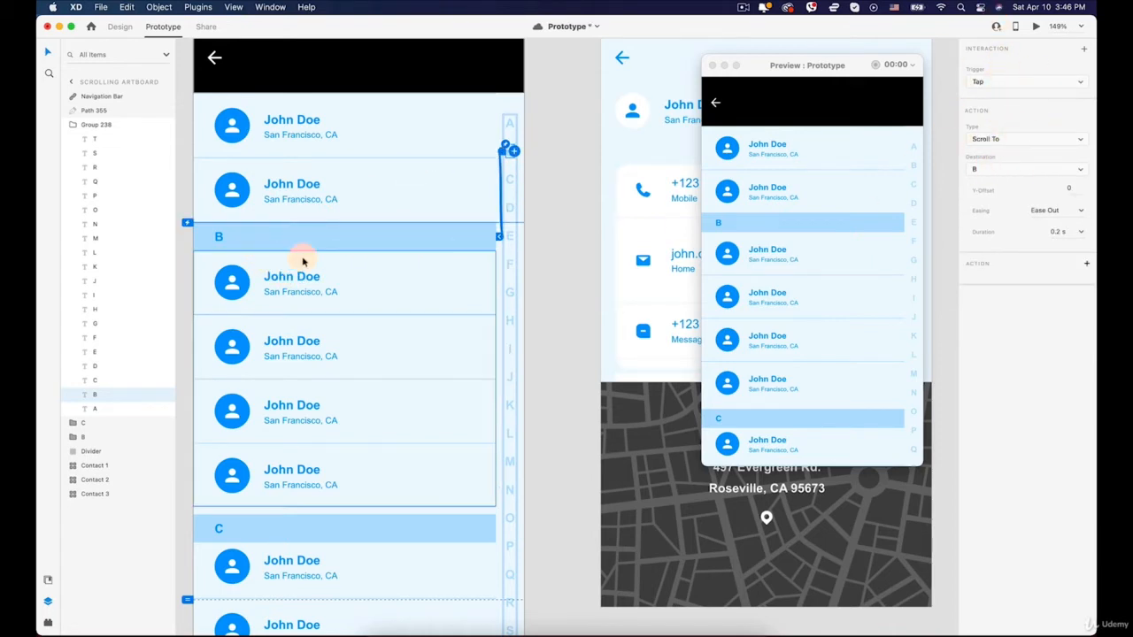
left_click(215, 242)
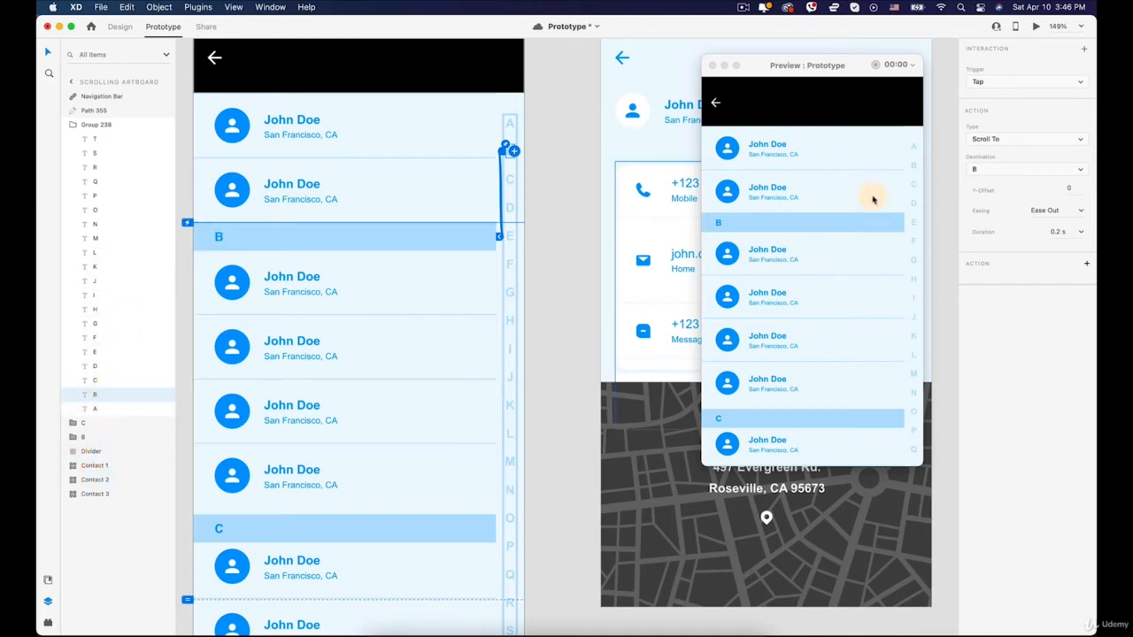
left_click(1009, 169)
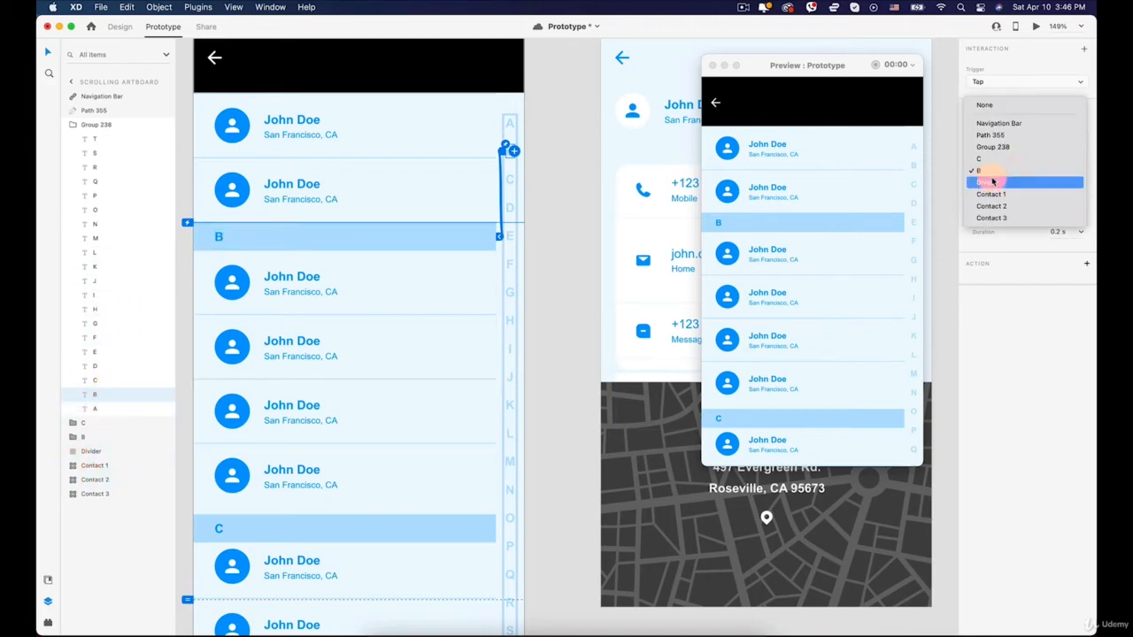
left_click(992, 172)
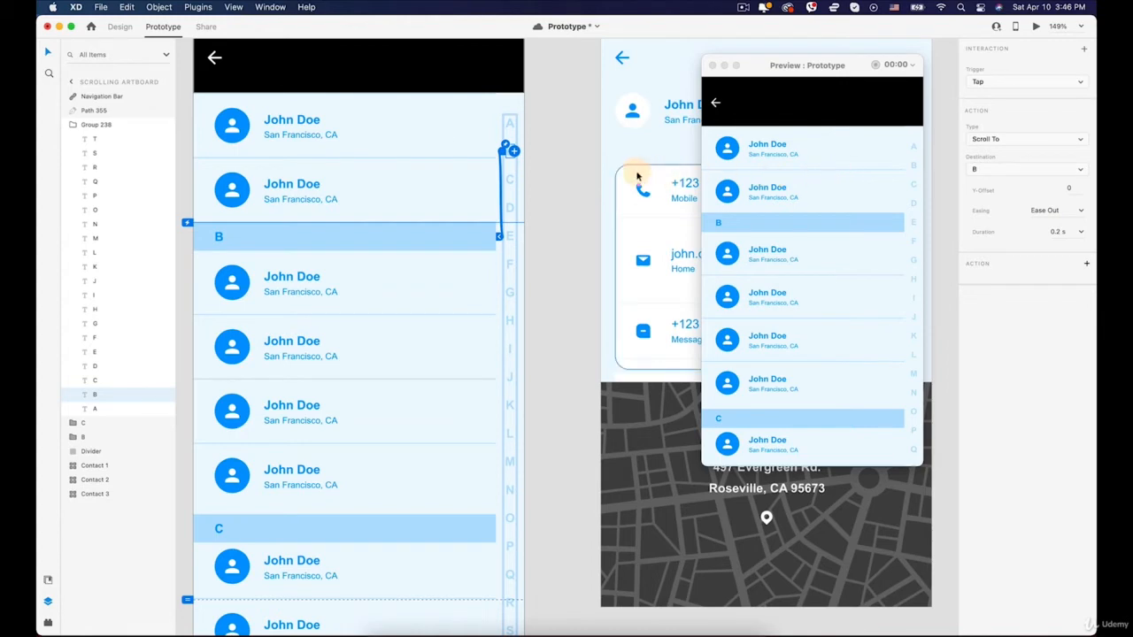
Step: Test index letter B in the preview to check where the contact list stops scrolling
left_click(914, 168)
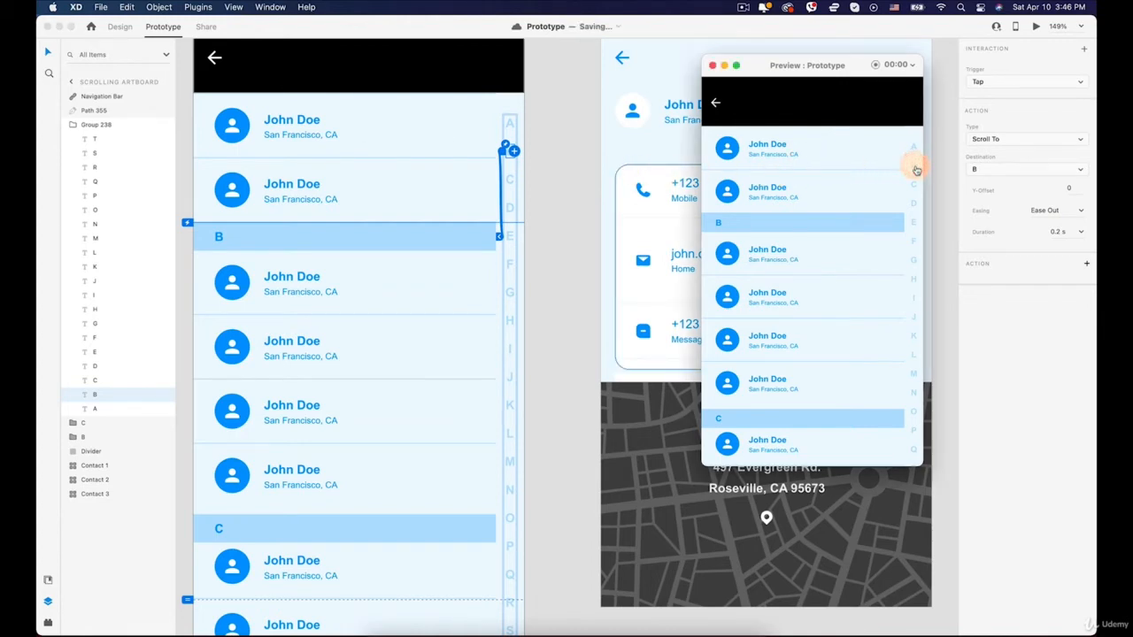
left_click(916, 169)
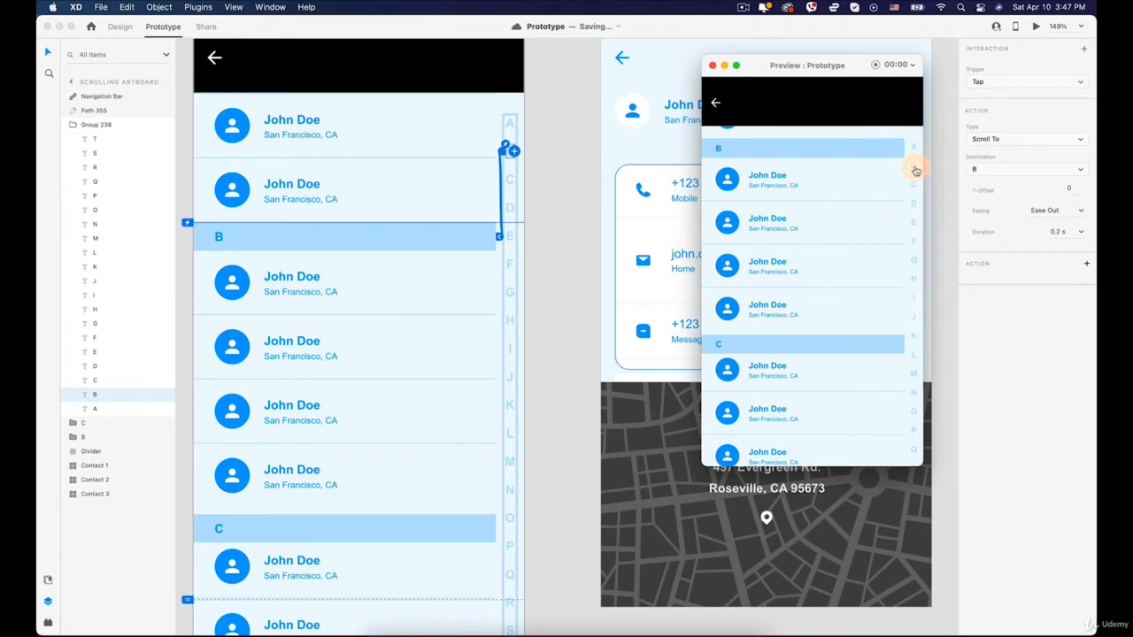
left_click(916, 169)
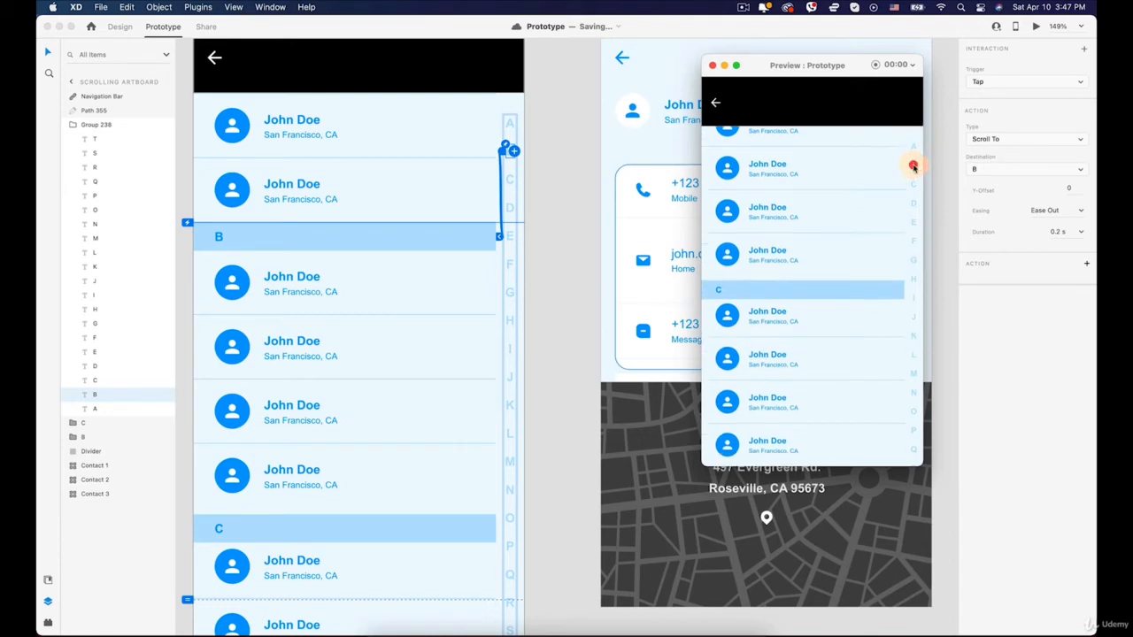
Step: Set the Y-offset of letter B's scroll interaction to -73 and test it in the preview
left_click(185, 218)
left_click_drag(182, 224, 186, 159)
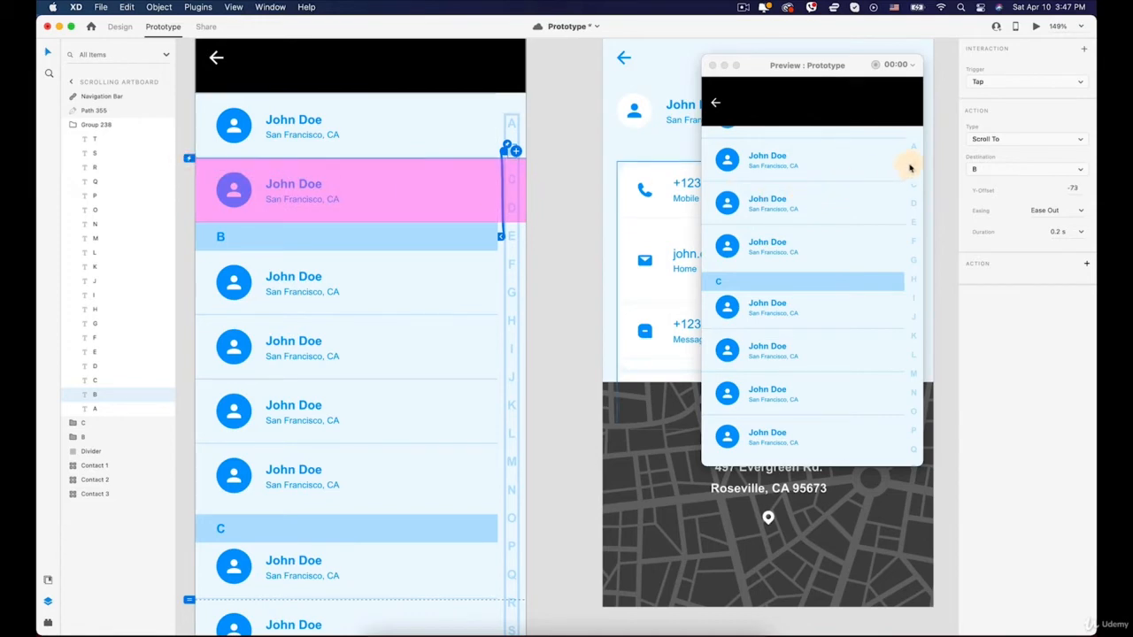
left_click(912, 166)
left_click(913, 167)
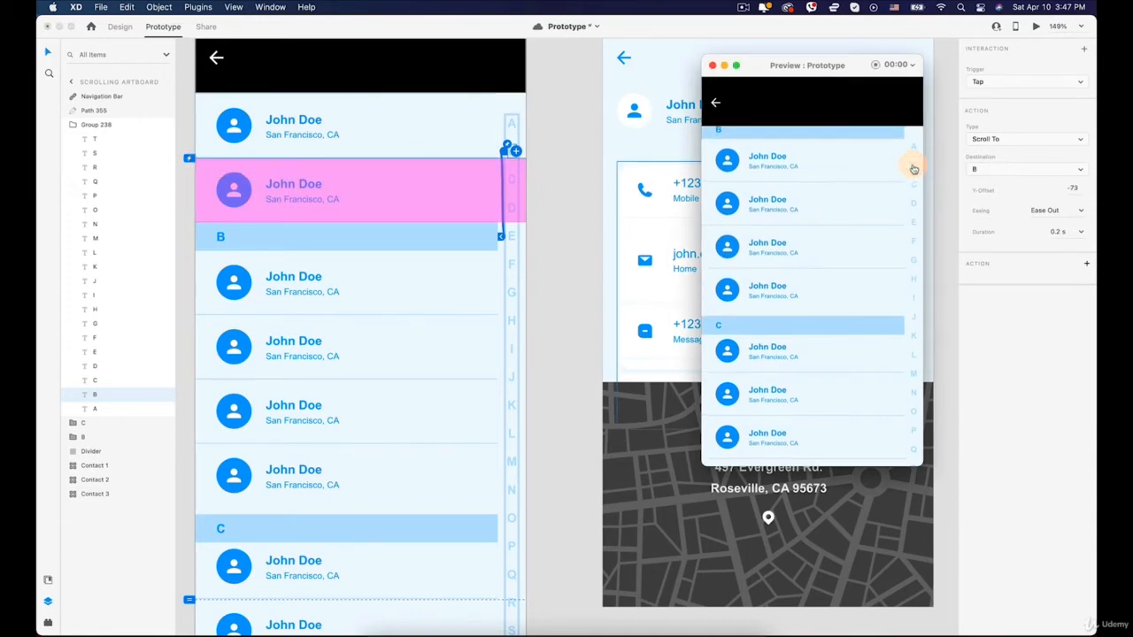
Step: Set the Y-offset of letter B's scroll interaction to -132 and test it in the preview
left_click(188, 155)
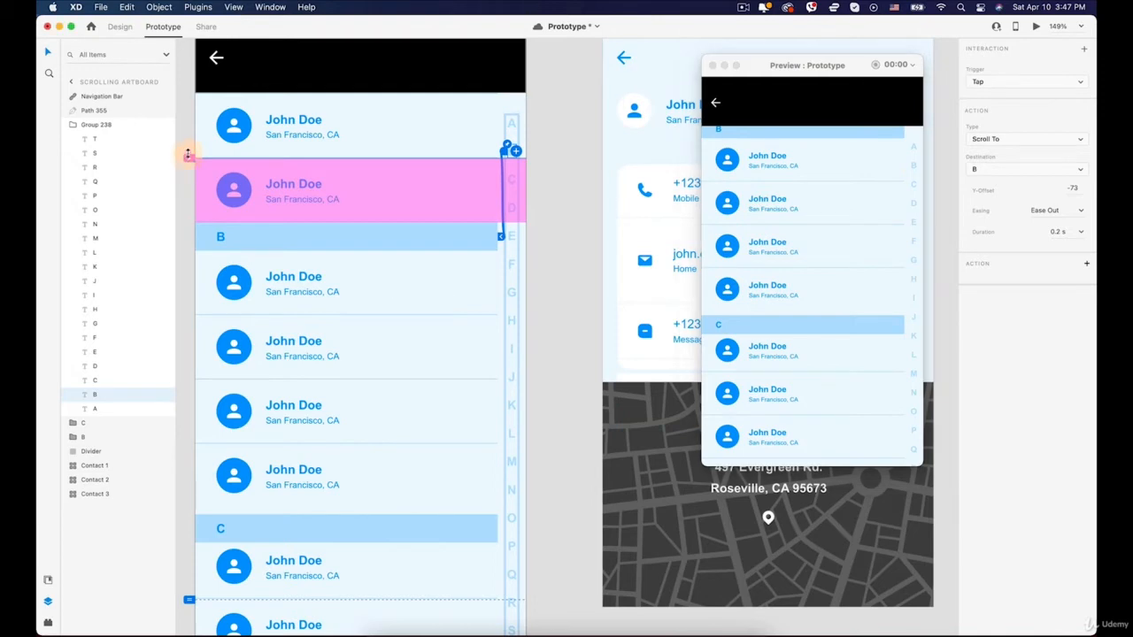
left_click_drag(187, 154, 187, 106)
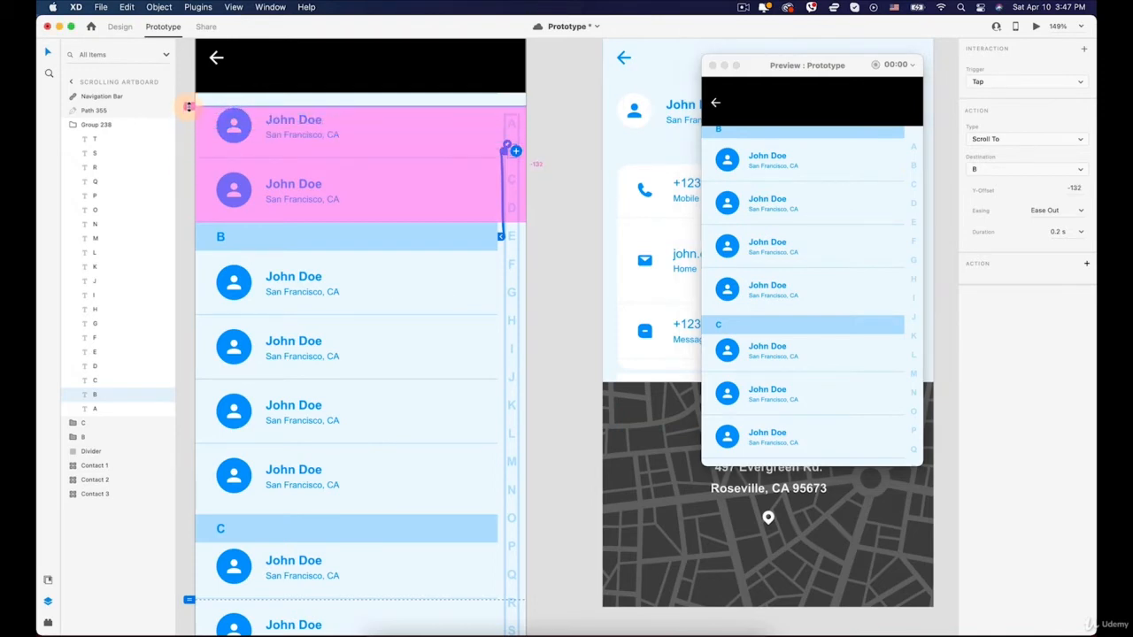
left_click(915, 167)
left_click(914, 166)
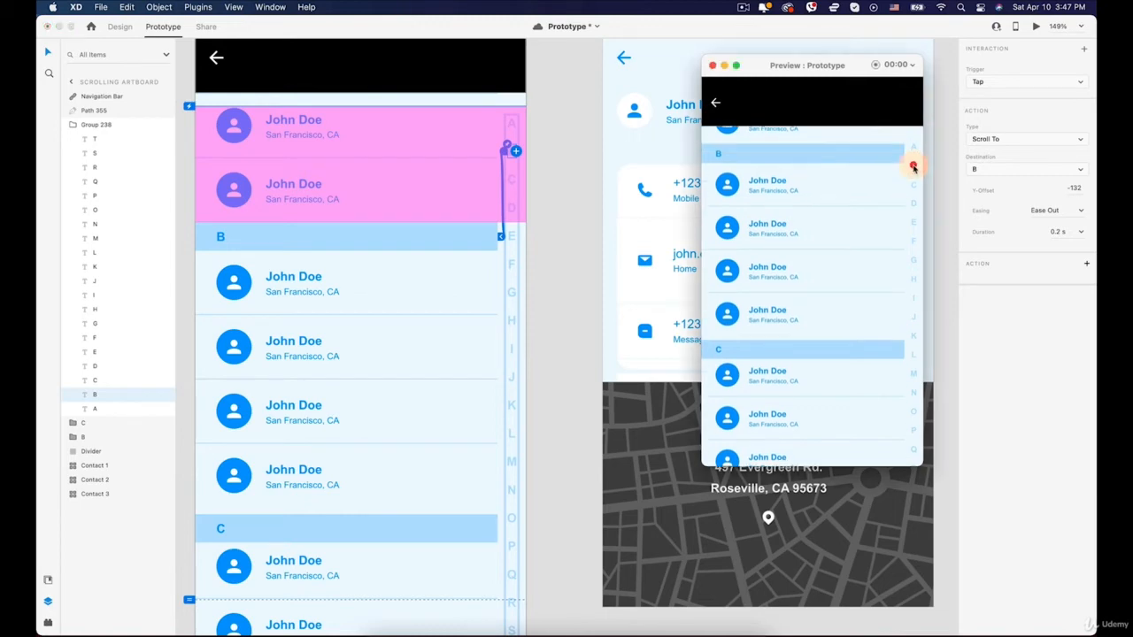
Step: Scroll the previewed list down to section C and test returning to section B through its index letter, repeating the check
left_click_drag(786, 306, 781, 110)
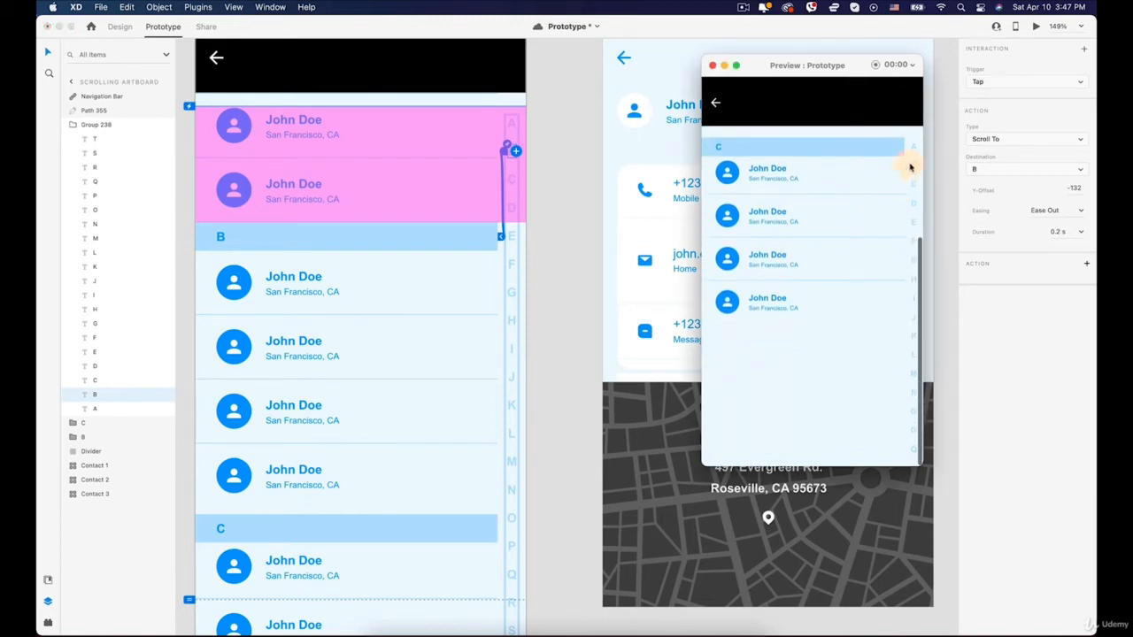
left_click(913, 167)
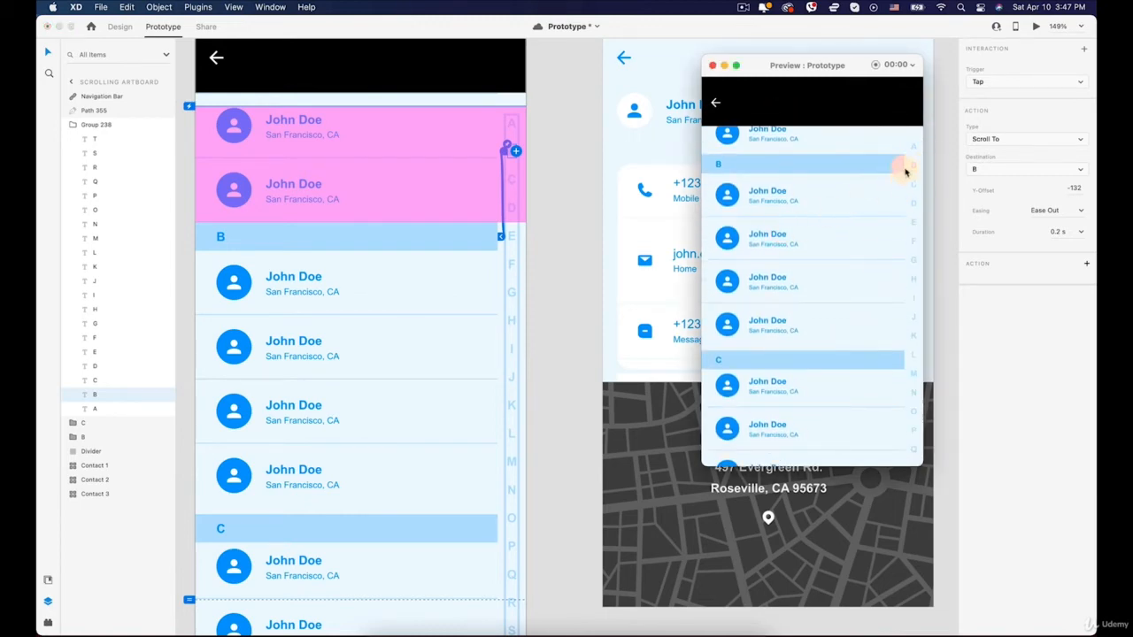
left_click_drag(823, 230, 793, 168)
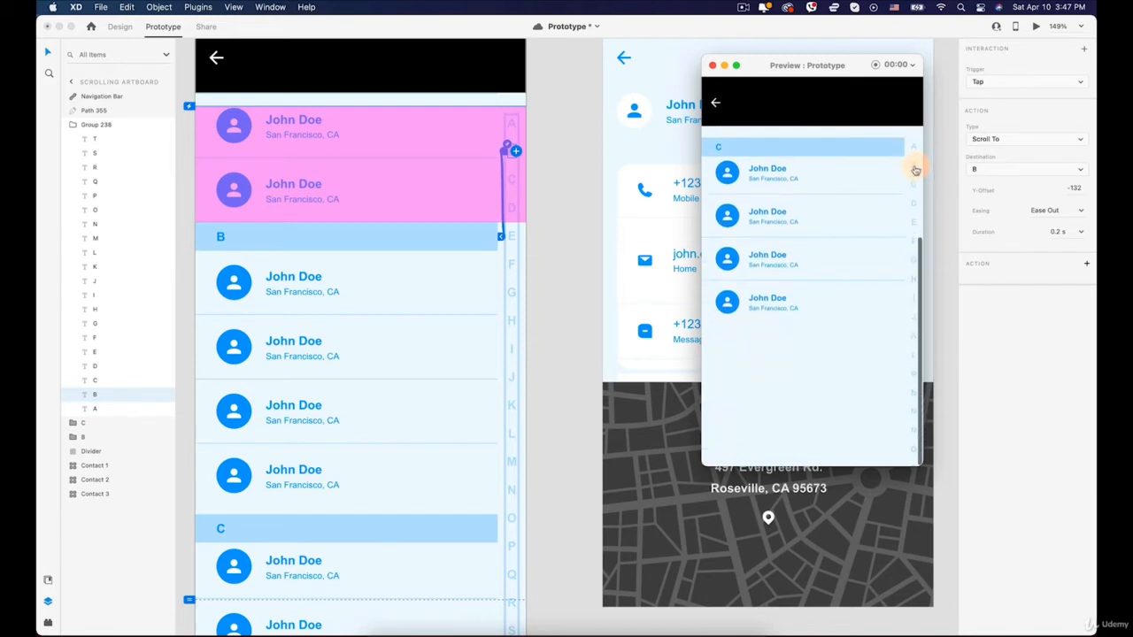
left_click(914, 168)
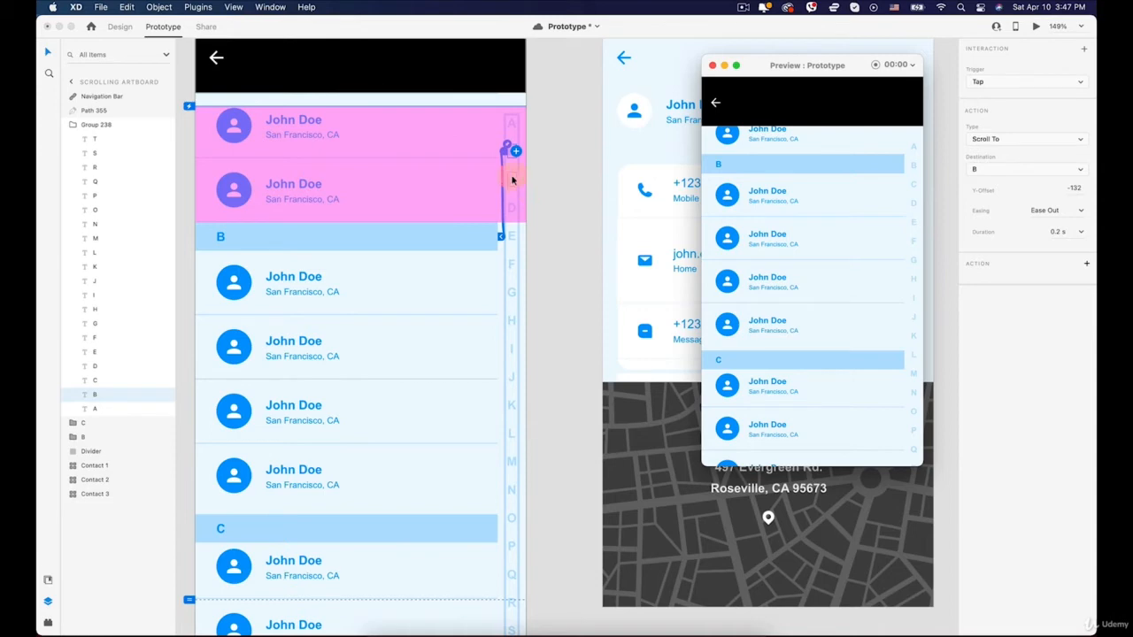
Step: Add a tap Scroll To interaction from index letter C to the C section heading, and test letters B and C in the preview
left_click_drag(511, 180, 253, 528)
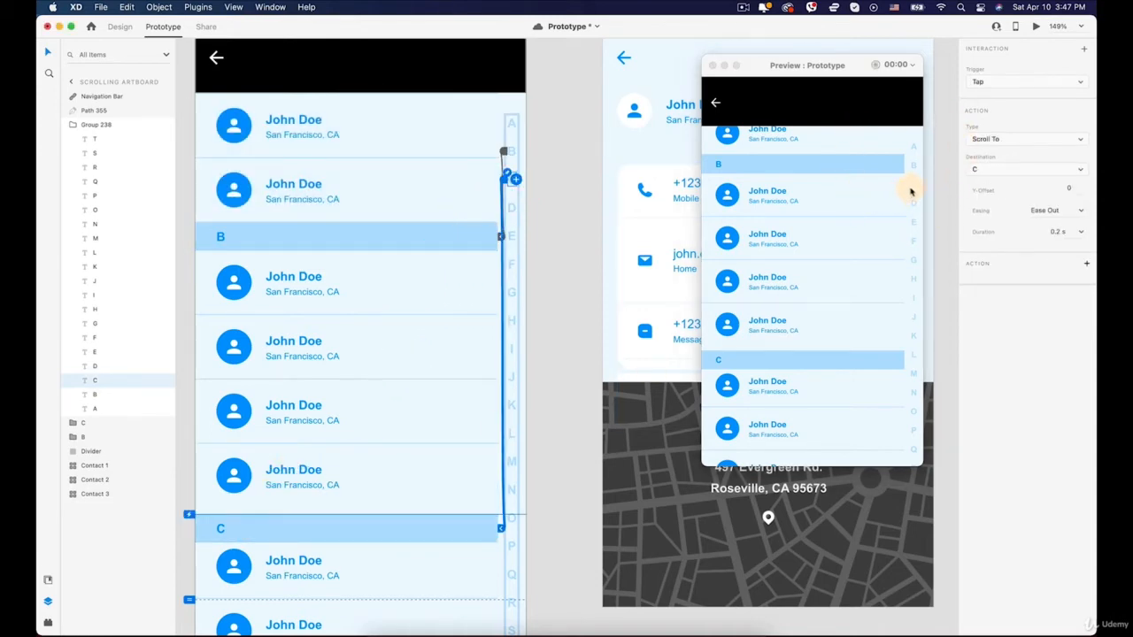
left_click(911, 188)
left_click(916, 186)
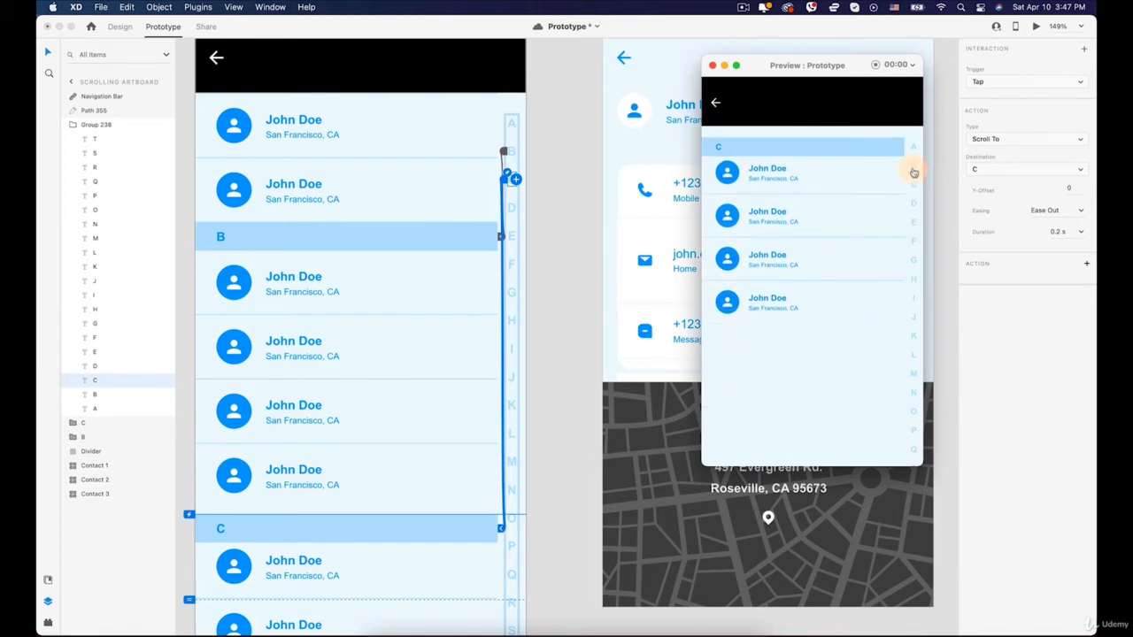
left_click(914, 172)
left_click(916, 185)
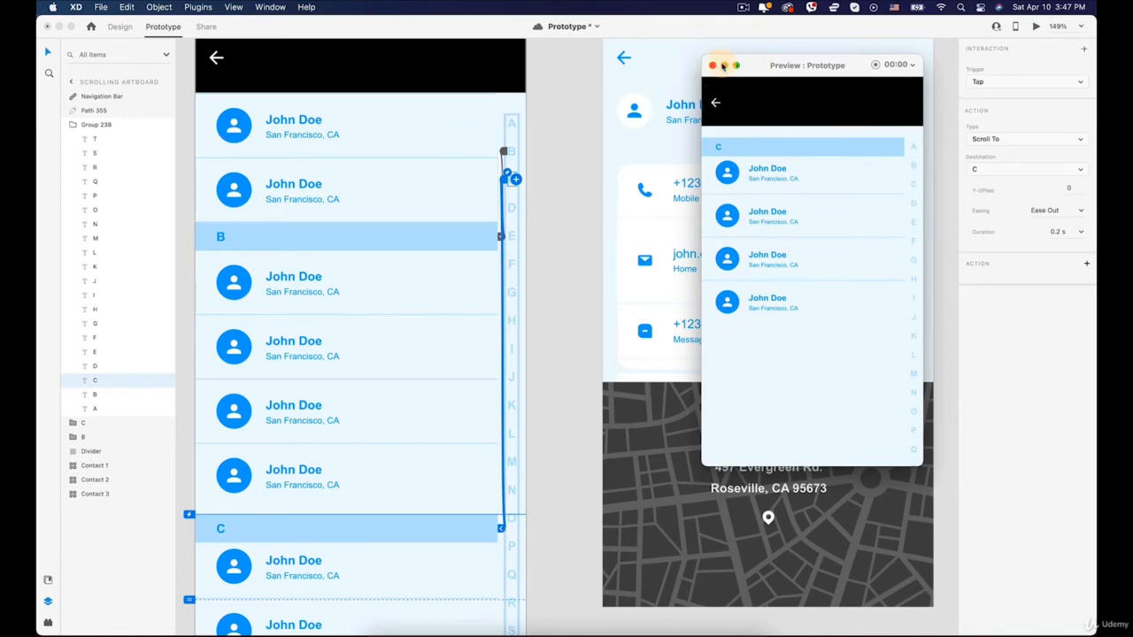
left_click(713, 66)
Step: Switch to Design mode and select the group of contact details on the 4 Contact – 1 artboard
scroll(463, 221, "down", 5)
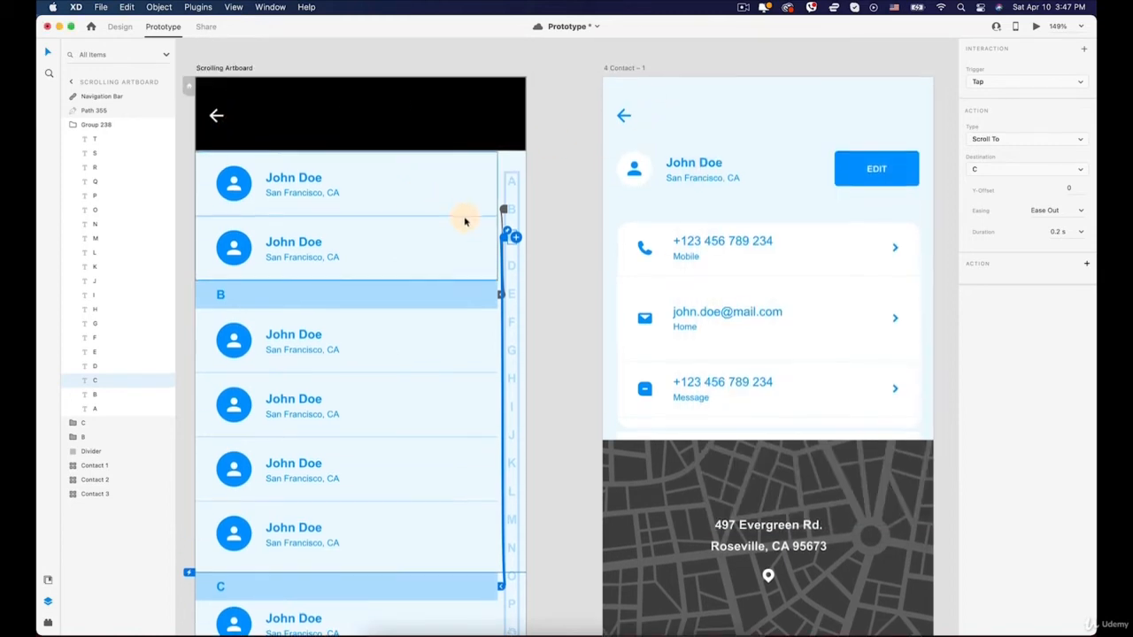
left_click_drag(494, 223, 411, 245)
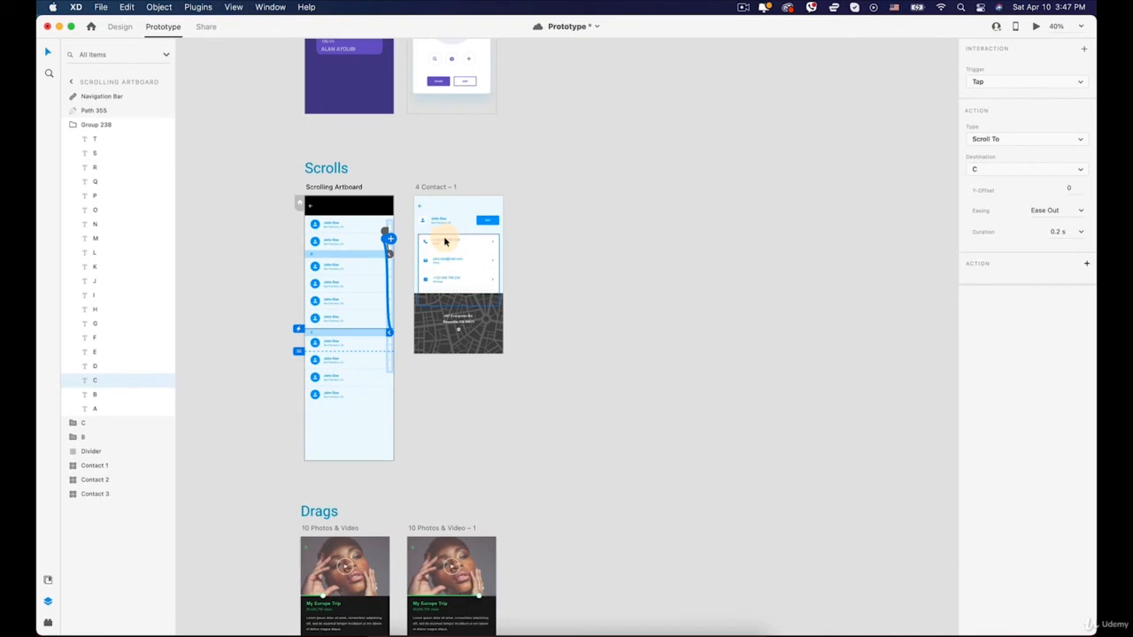
scroll(445, 241, "up", 5)
scroll(445, 241, "up", 4)
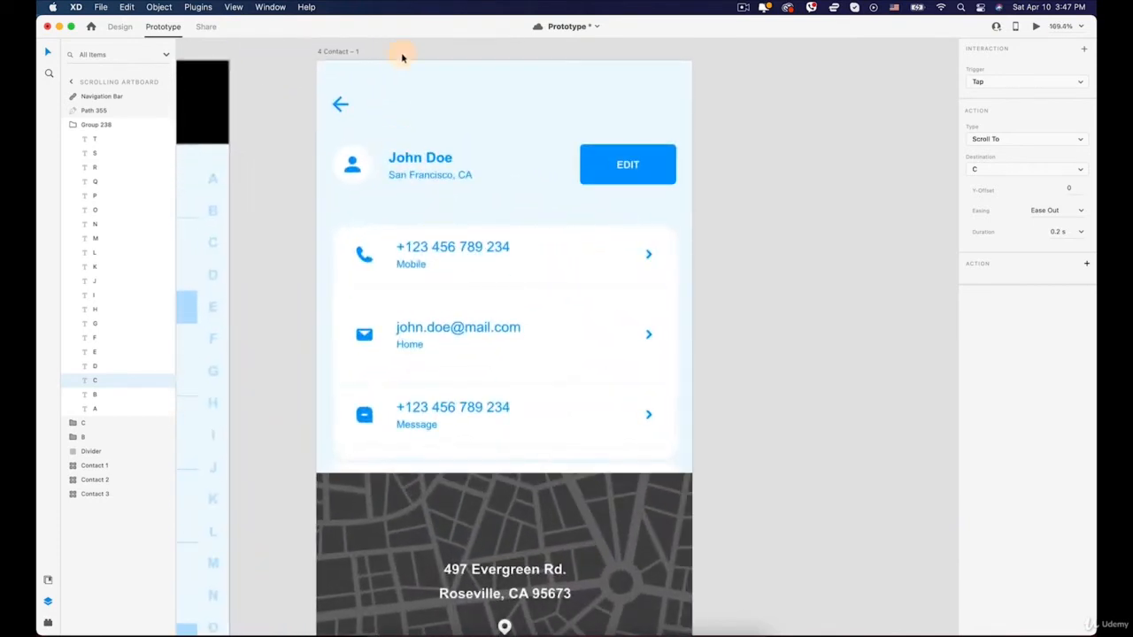
left_click(120, 26)
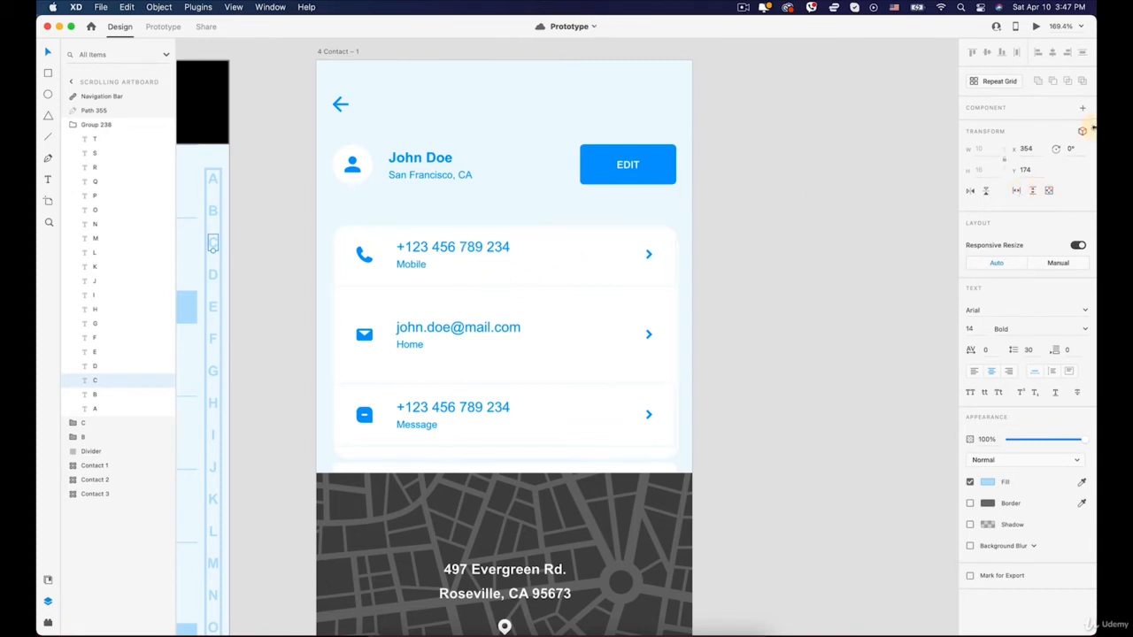
left_click(407, 247)
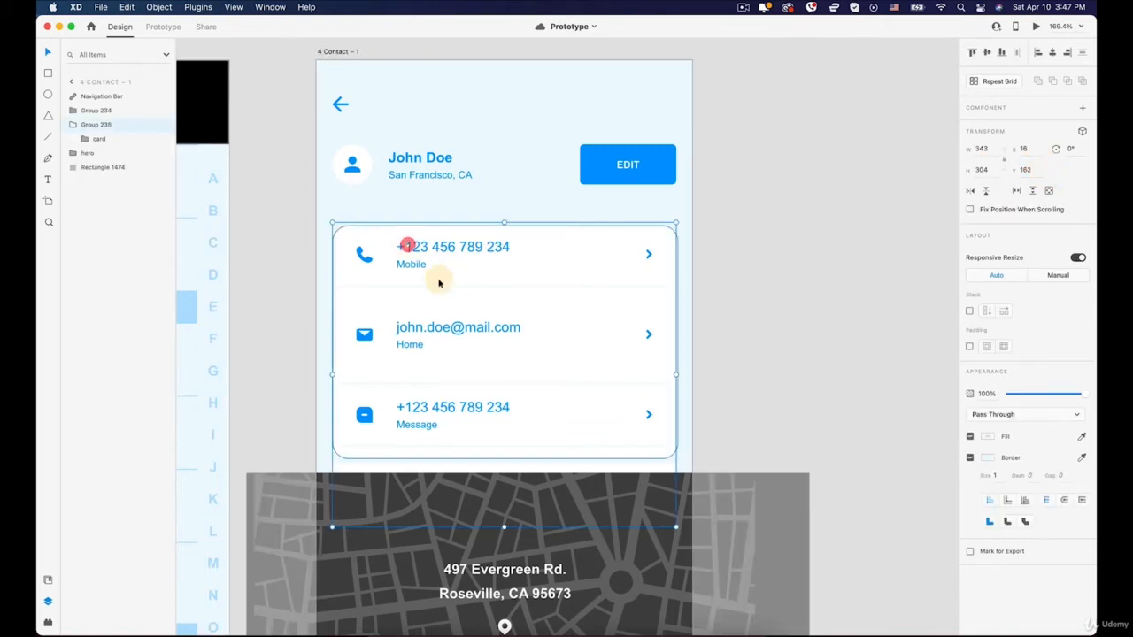
Step: Move the white background rectangle and the contact details group aside in turn, undoing each move
left_click_drag(430, 294, 488, 200)
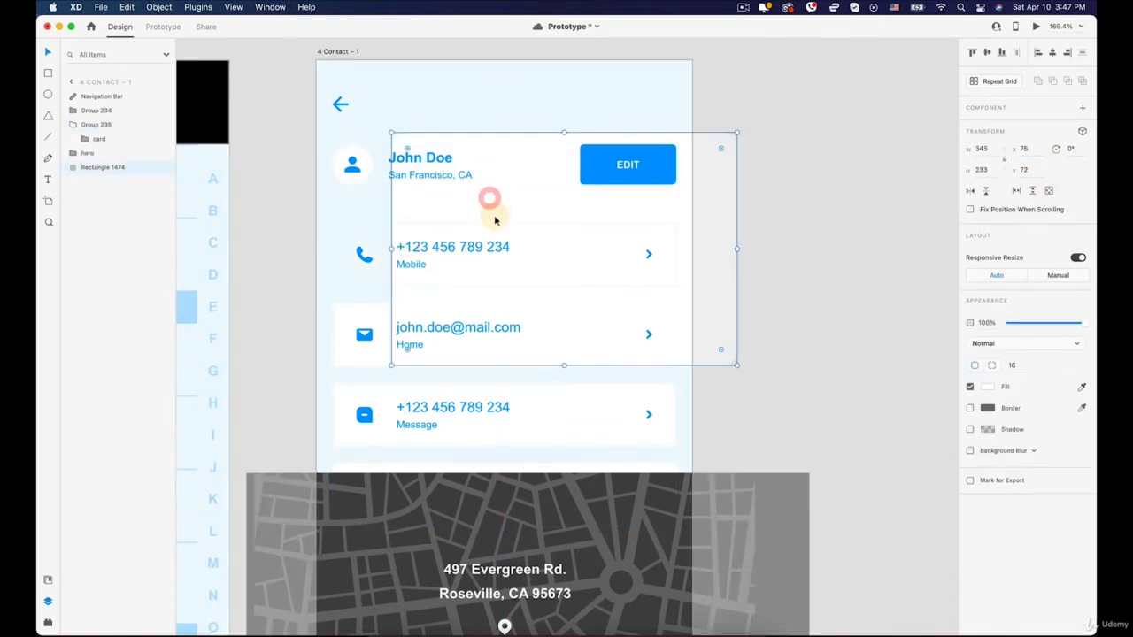
key("super+z")
left_click_drag(410, 261, 653, 228)
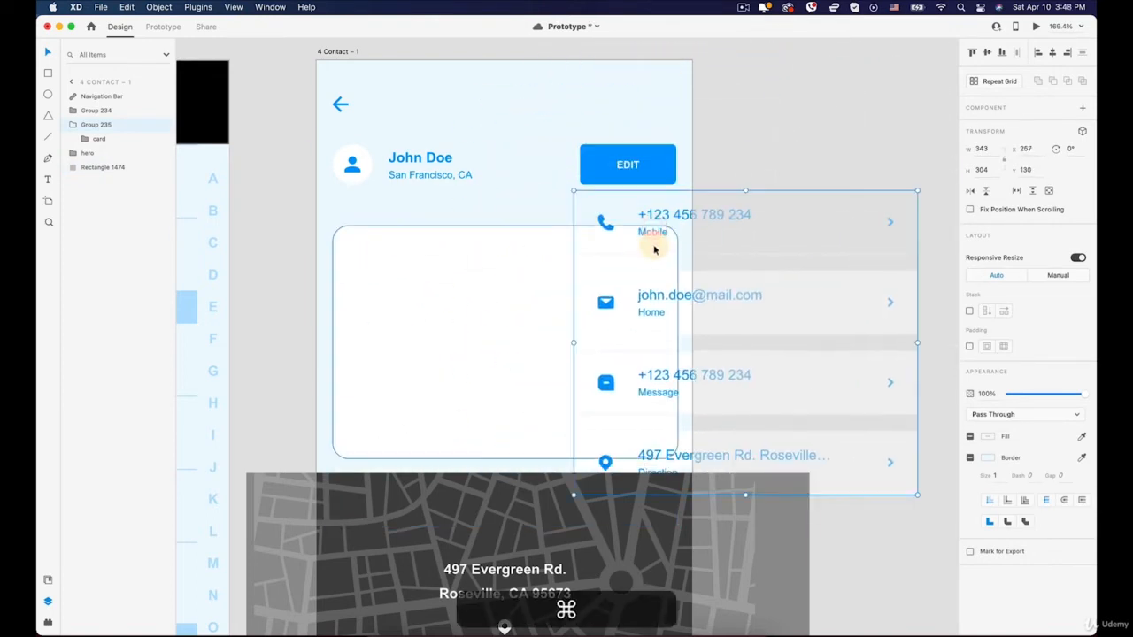
key("super+z")
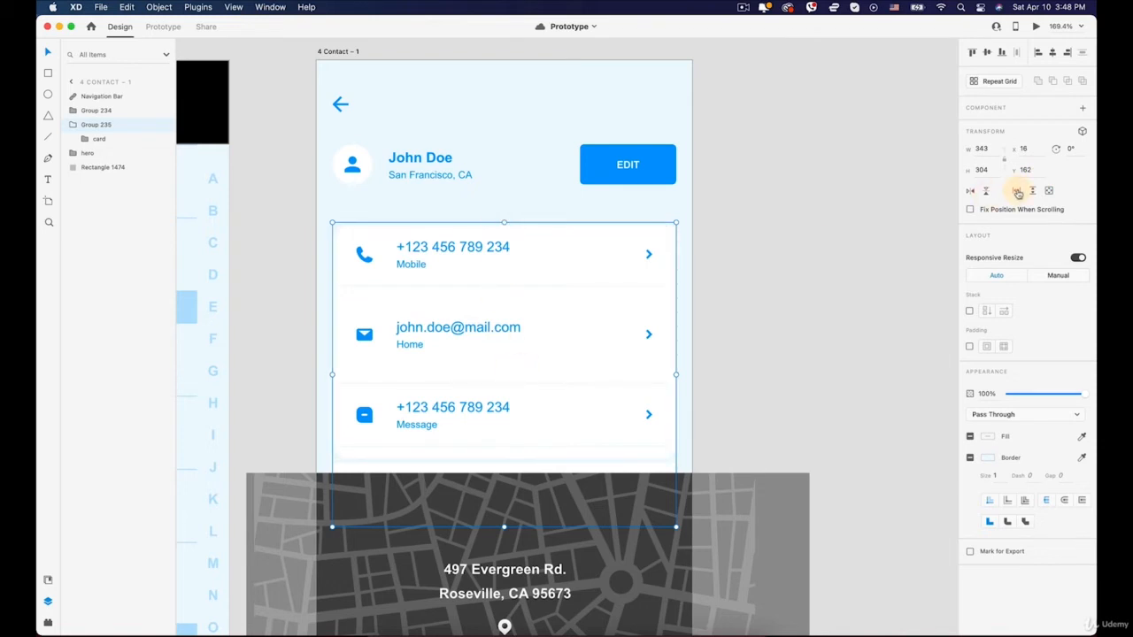
Step: Make the contact details group scroll vertically and shorten its scroll area to a height of 236
left_click(1030, 191)
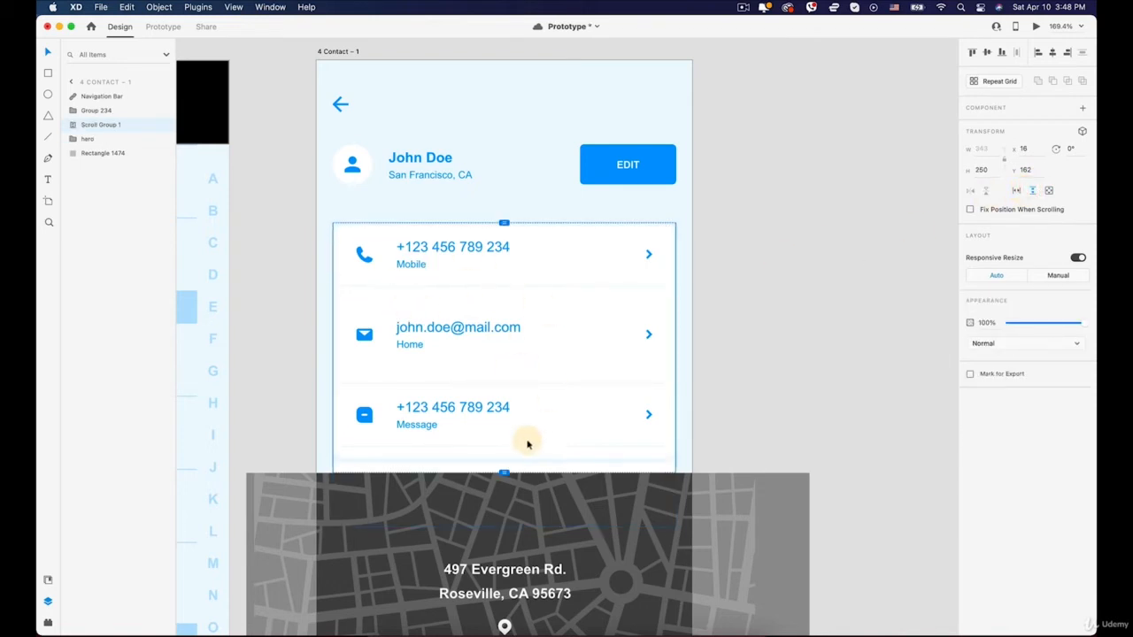
left_click(494, 492)
mouse_move(502, 476)
left_mouse_down()
mouse_move(509, 380)
mouse_move(504, 457)
left_mouse_up()
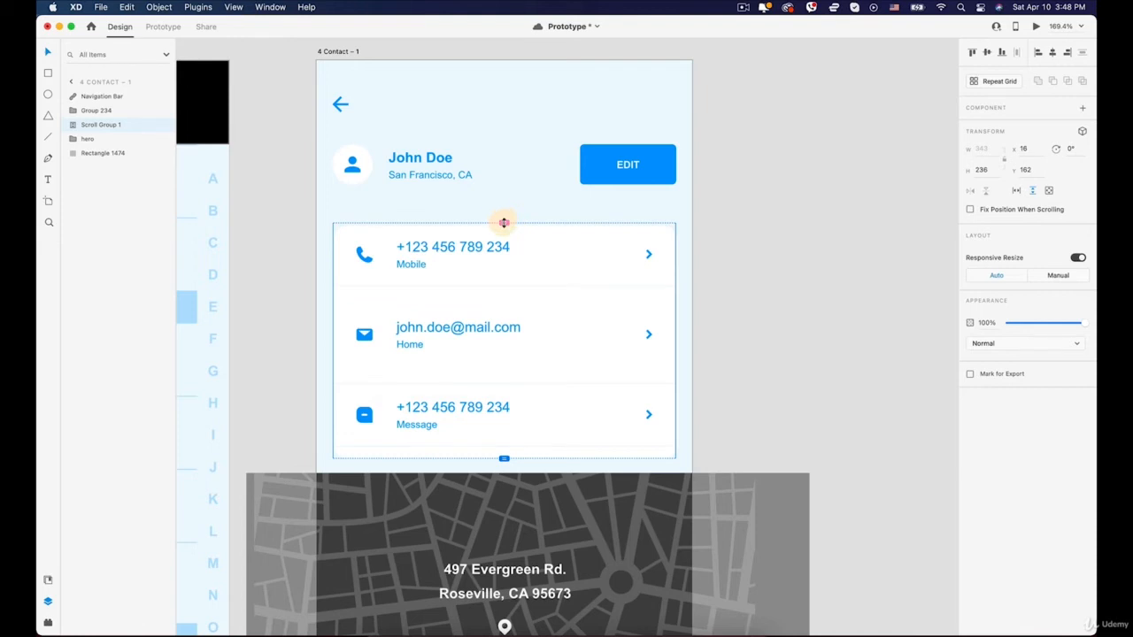
Step: Lower the upper edge of the contact details scroll area to a height of 233 and test scrolling in the preview
left_click_drag(504, 222, 504, 226)
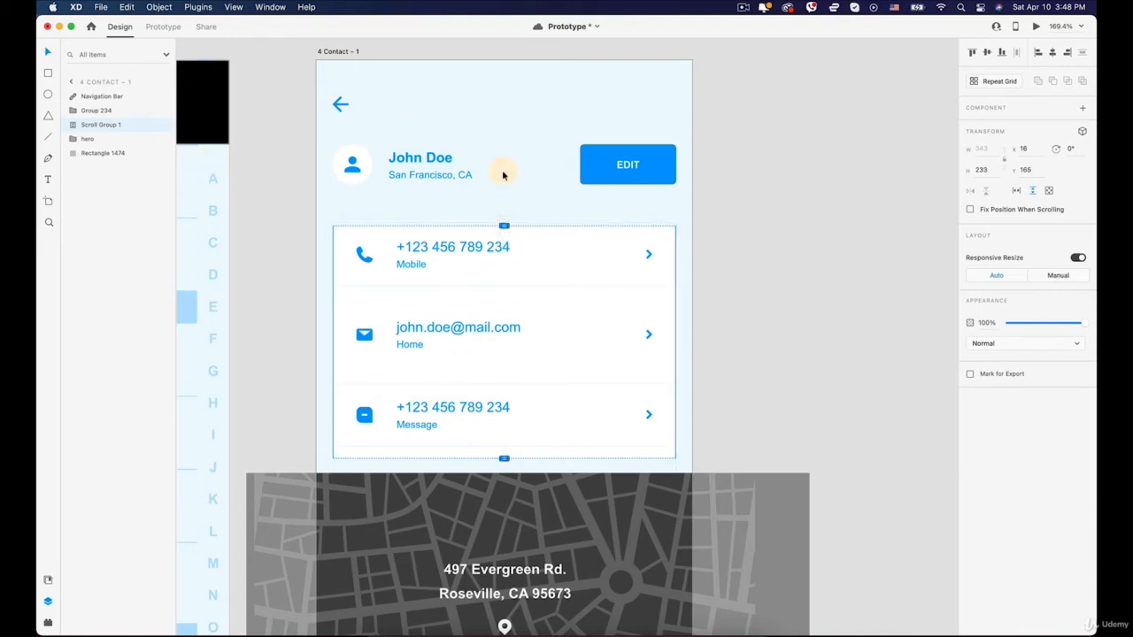
left_click(1036, 28)
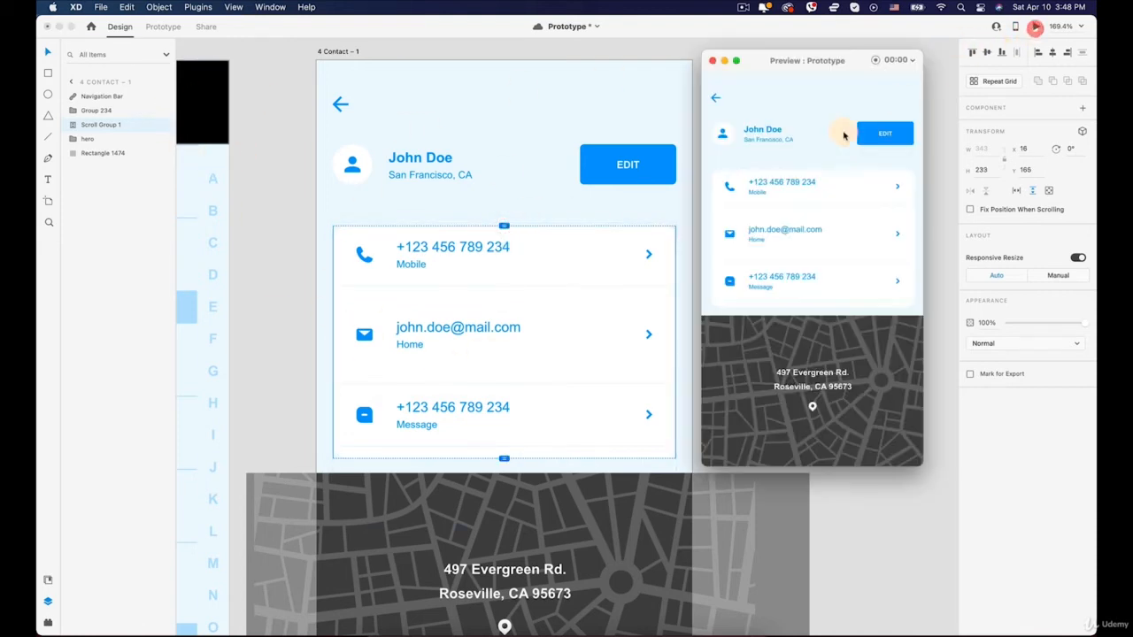
mouse_move(782, 261)
left_mouse_down()
mouse_move(789, 187)
mouse_move(794, 256)
mouse_move(790, 225)
mouse_move(787, 263)
mouse_move(782, 201)
mouse_move(782, 273)
left_mouse_up()
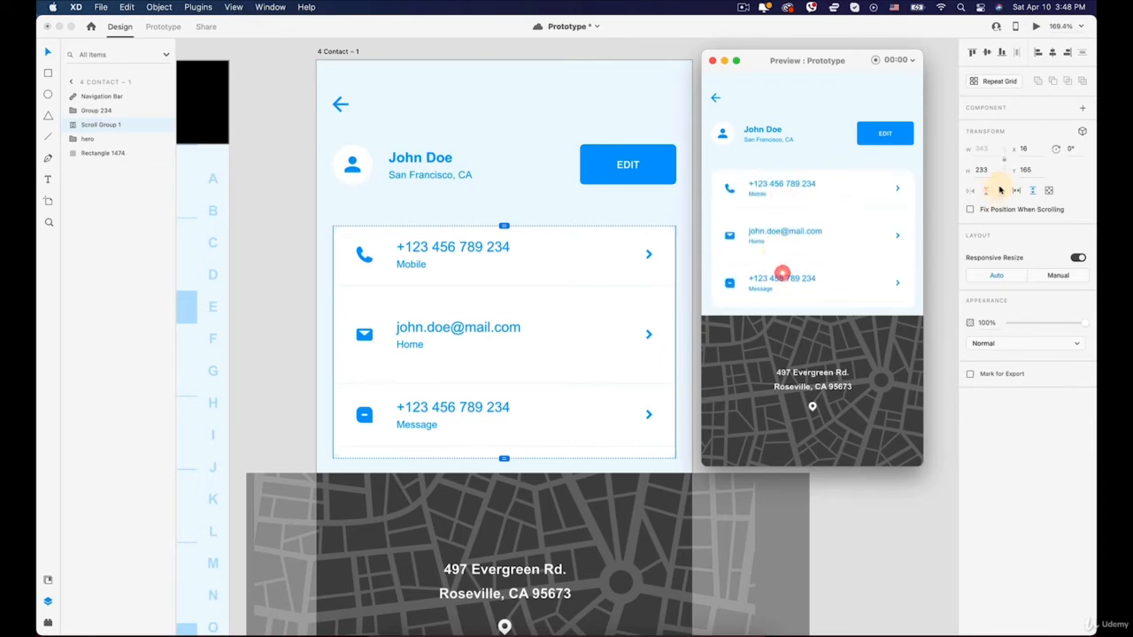
Step: Turn the contact details group's vertical scrolling off and on again, shorten its scroll area to height 236, and test it in the preview
left_click(1027, 192)
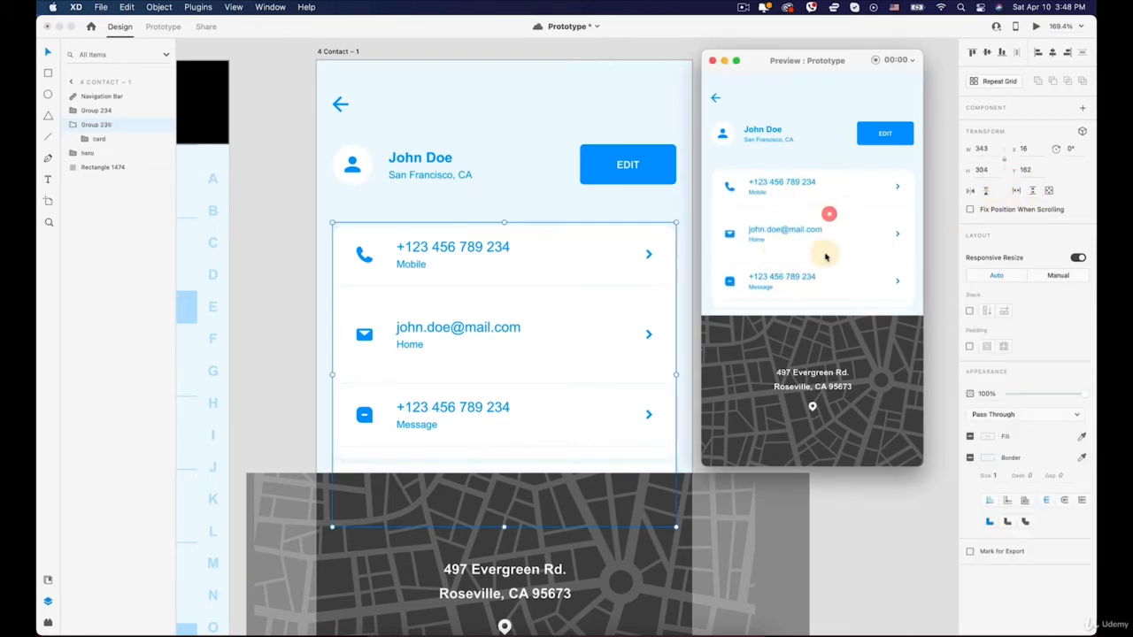
left_click(1030, 191)
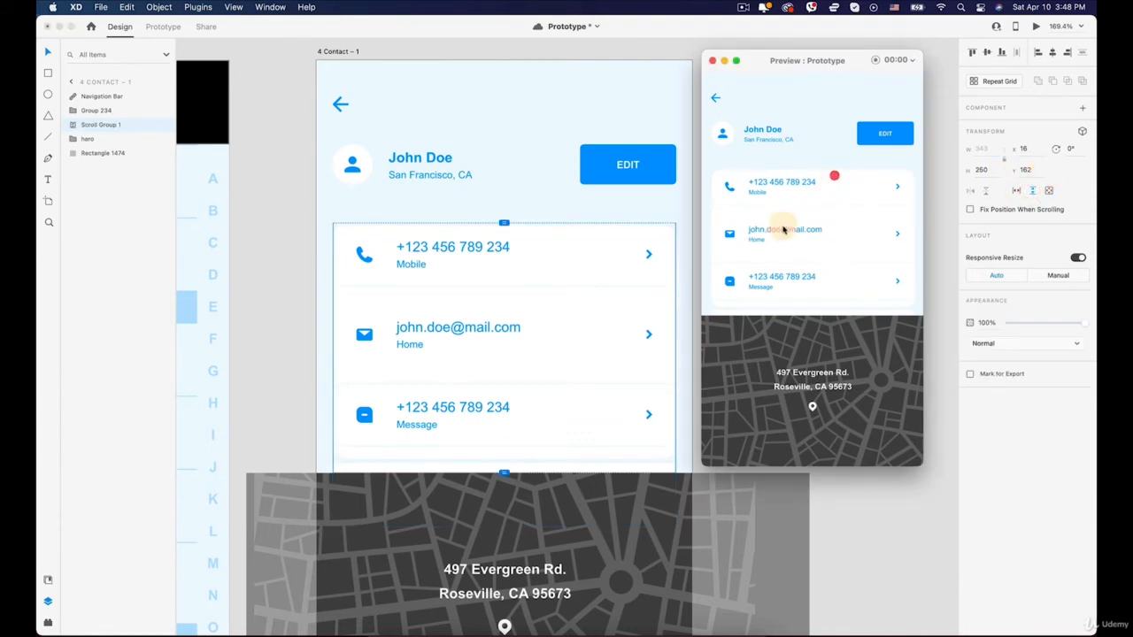
mouse_move(776, 246)
left_mouse_down()
mouse_move(774, 220)
mouse_move(774, 296)
mouse_move(767, 218)
mouse_move(768, 239)
left_mouse_up()
mouse_move(501, 471)
left_mouse_down()
mouse_move(503, 448)
mouse_move(504, 457)
left_mouse_up()
left_click(807, 319)
mouse_move(802, 224)
left_mouse_down()
mouse_move(790, 295)
mouse_move(791, 214)
mouse_move(787, 256)
mouse_move(785, 225)
left_mouse_up()
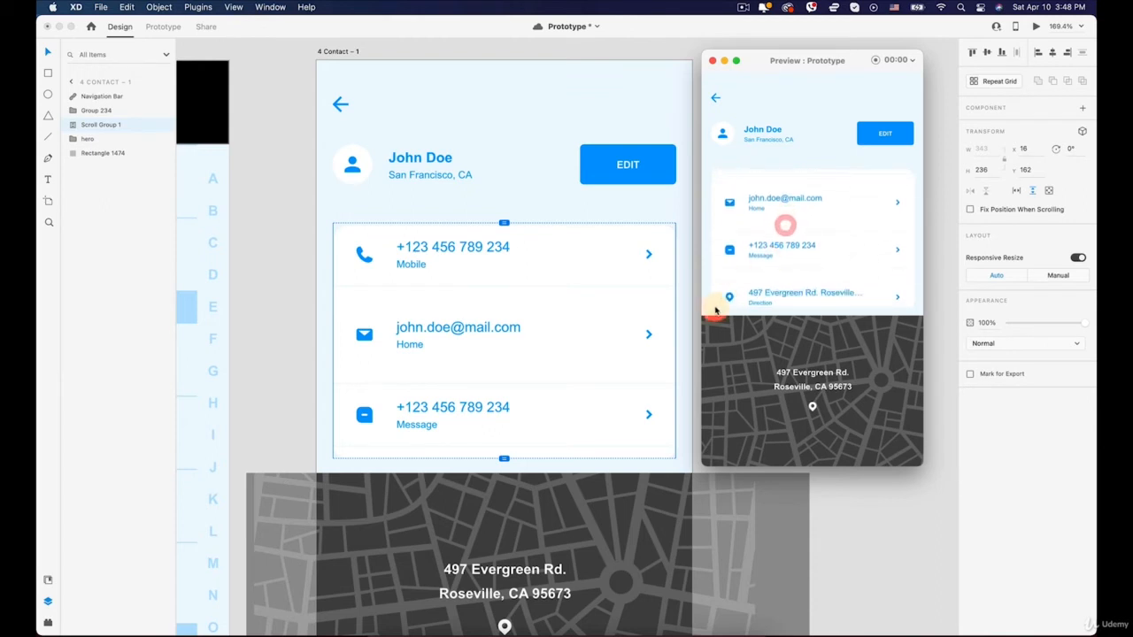
Step: Shorten the contact details scroll area to a height of 224, test scrolling in the preview, and close the preview
left_click(503, 457)
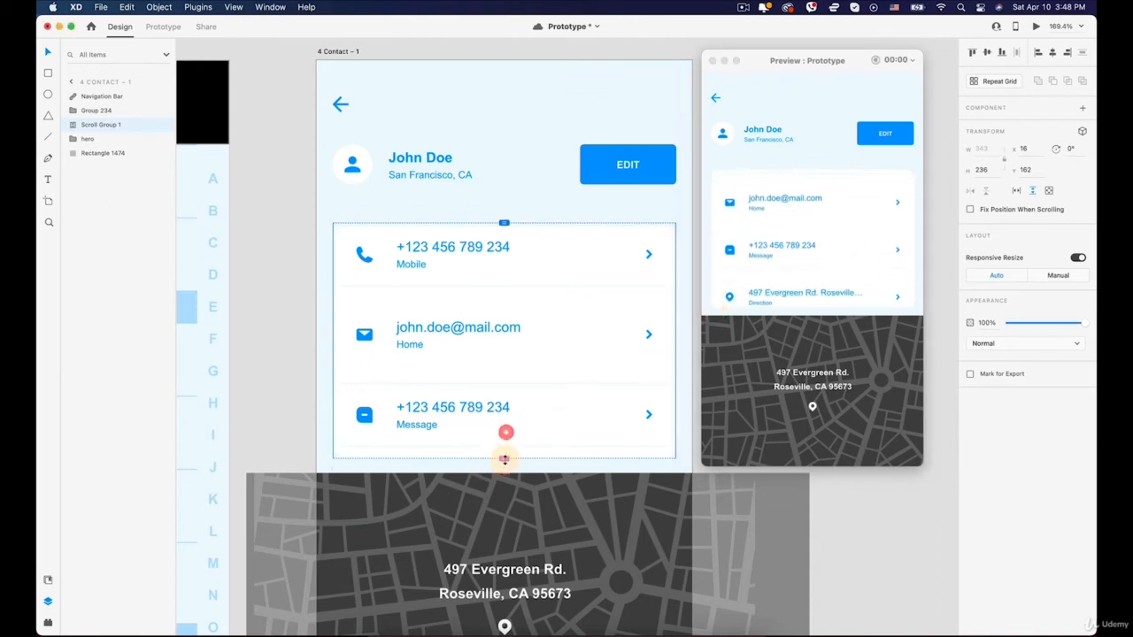
left_click_drag(504, 459, 504, 450)
mouse_move(776, 256)
left_mouse_down()
mouse_move(779, 216)
mouse_move(775, 296)
mouse_move(779, 238)
mouse_move(780, 266)
left_mouse_up()
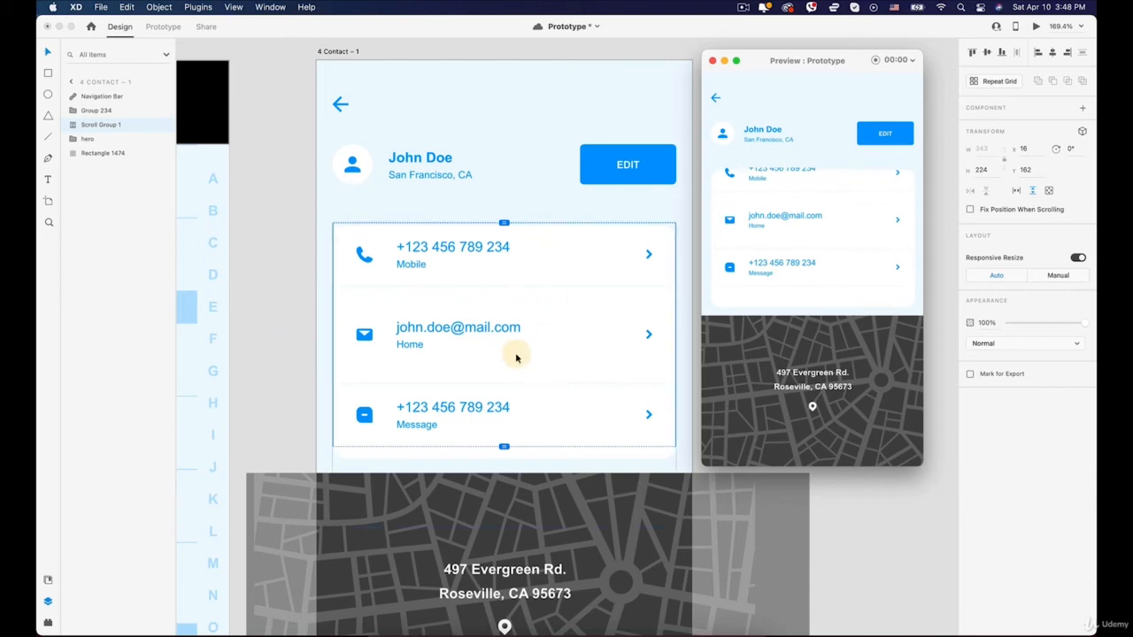
left_click(714, 61)
Step: Move the map group on the 4 Contact – 1 artboard slightly aside and undo the move
left_click(524, 565)
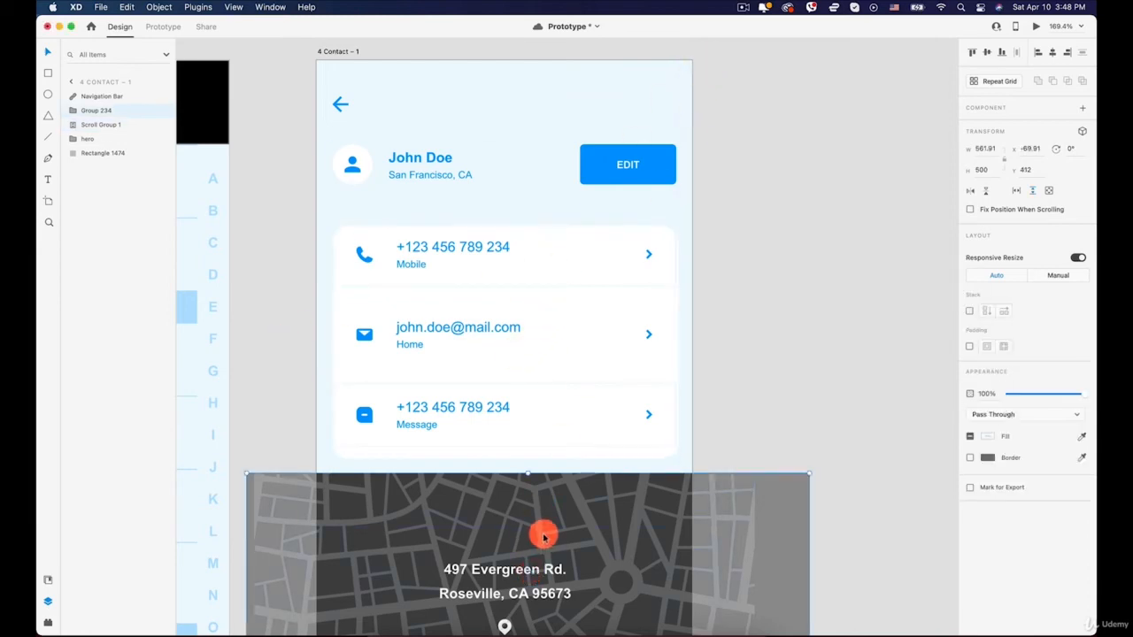
left_click_drag(537, 537, 534, 218)
left_click(892, 374)
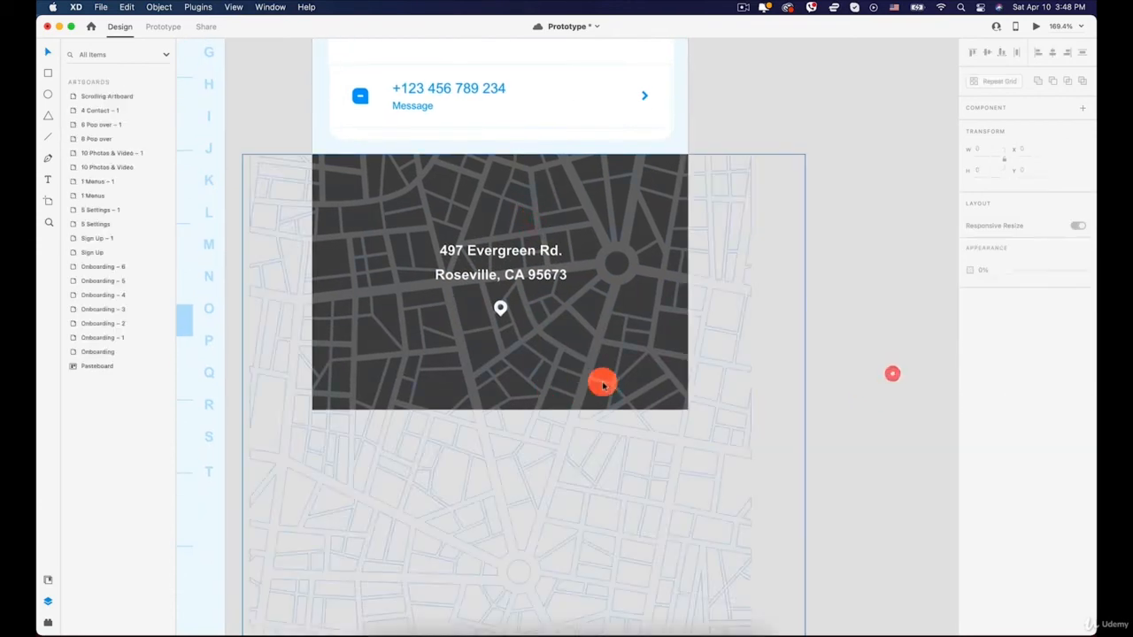
left_click(574, 339)
left_click_drag(580, 343, 523, 349)
key("super+z")
key("super+z")
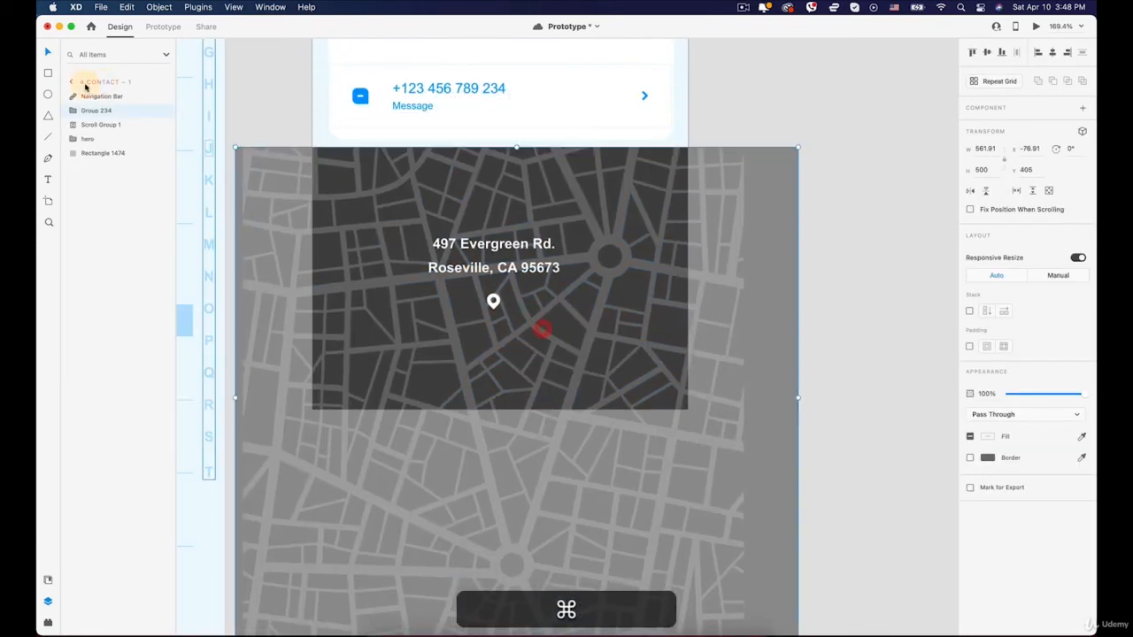
key("super+z")
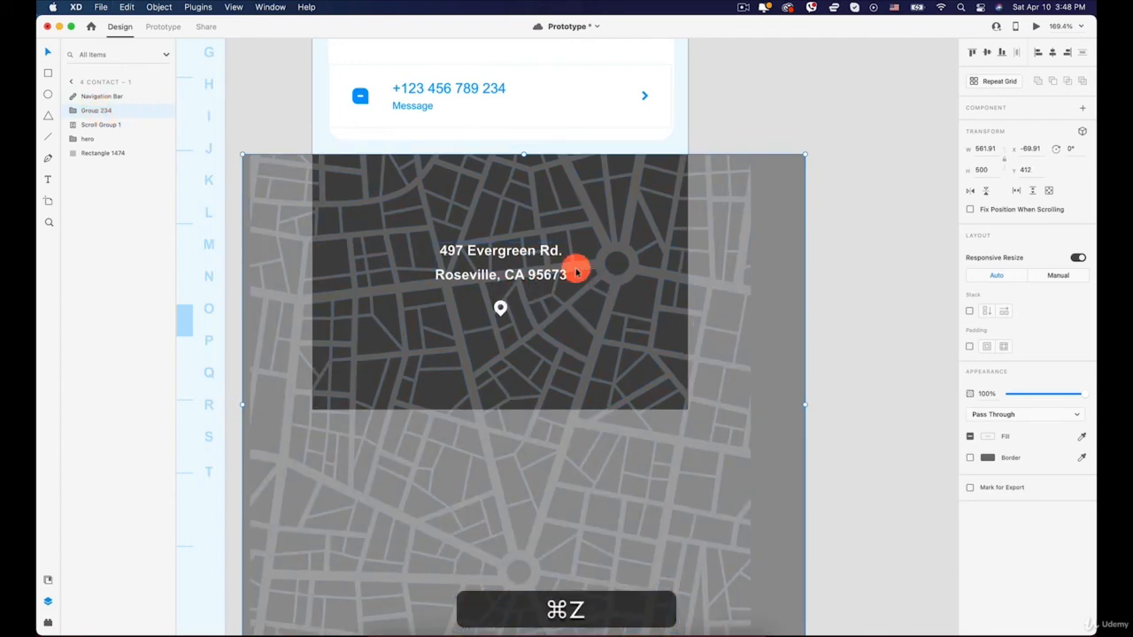
left_click(799, 127)
Step: Make the map group on 4 Contact – 1 scroll both horizontally and vertically, and test panning the map in the preview
left_click(519, 325)
scroll(525, 159, "up", 4)
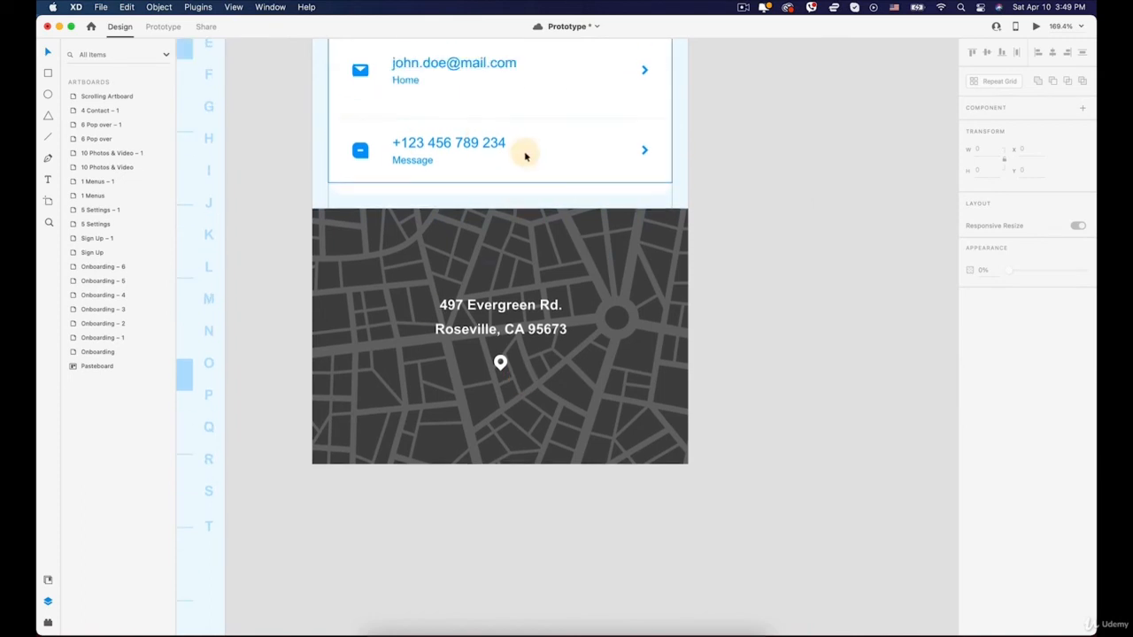
scroll(574, 259, "down", 1)
left_click(580, 299)
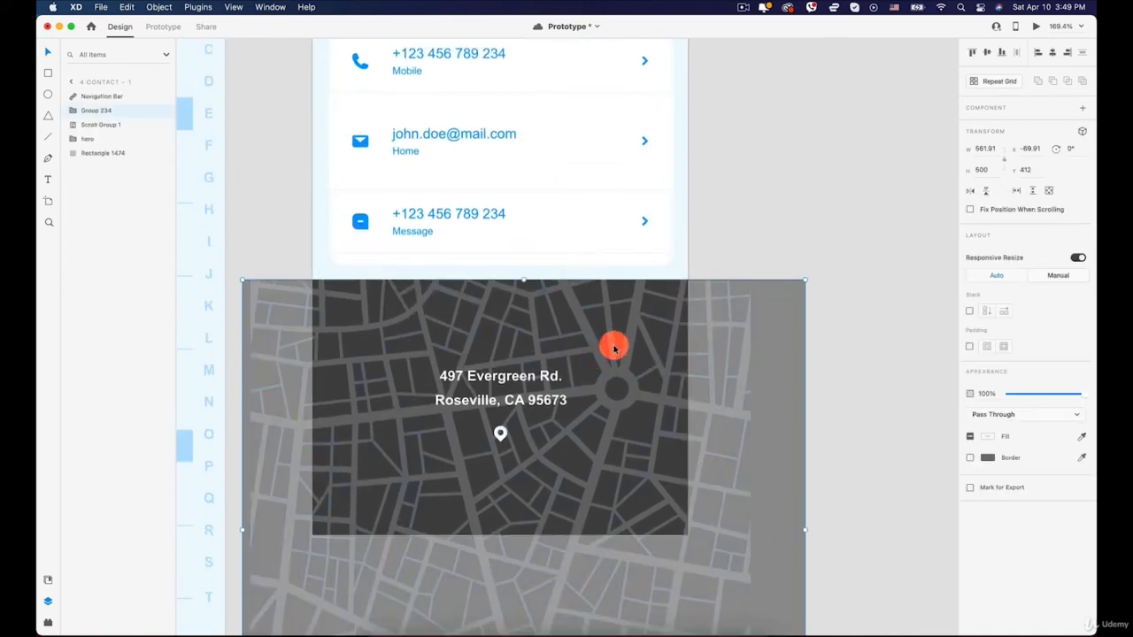
left_click(1027, 170)
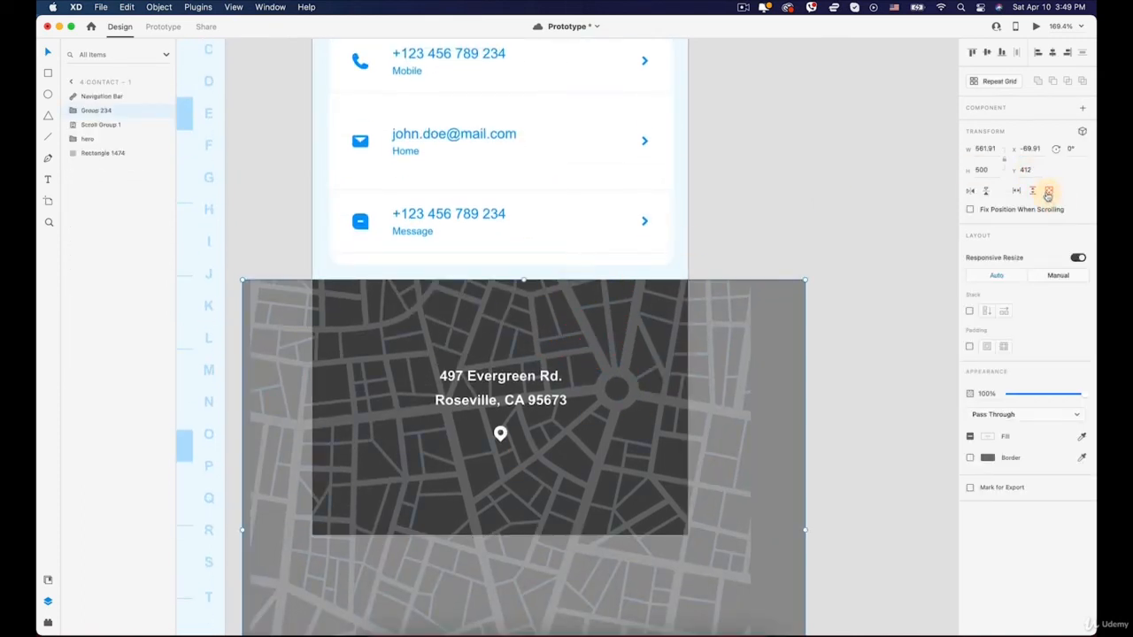
left_click(1048, 192)
left_click(519, 336)
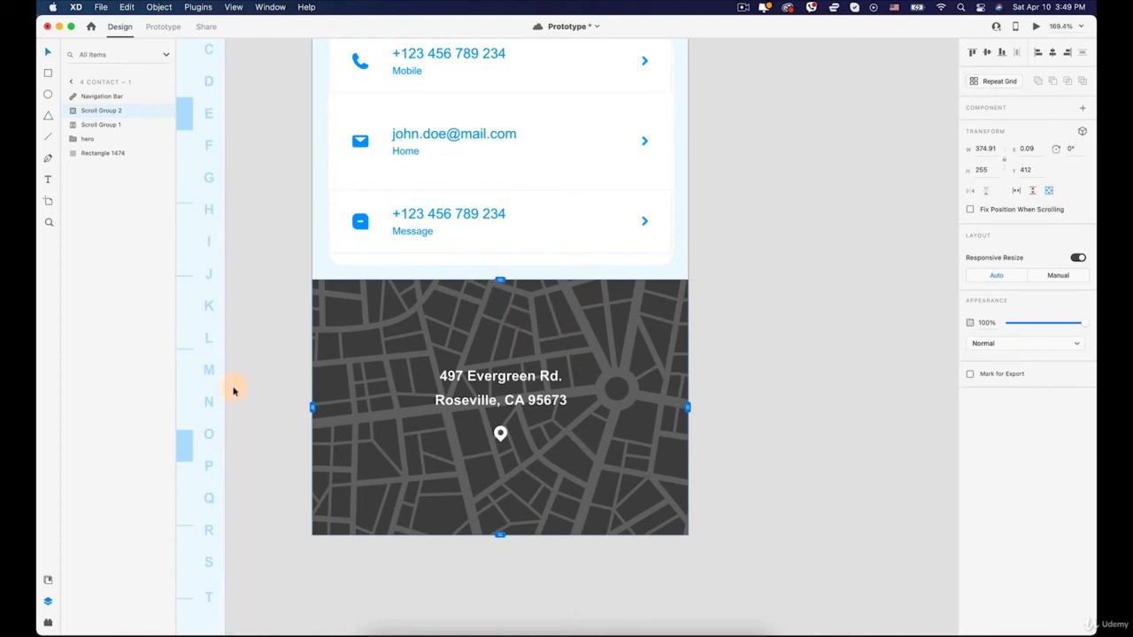
left_click(686, 376)
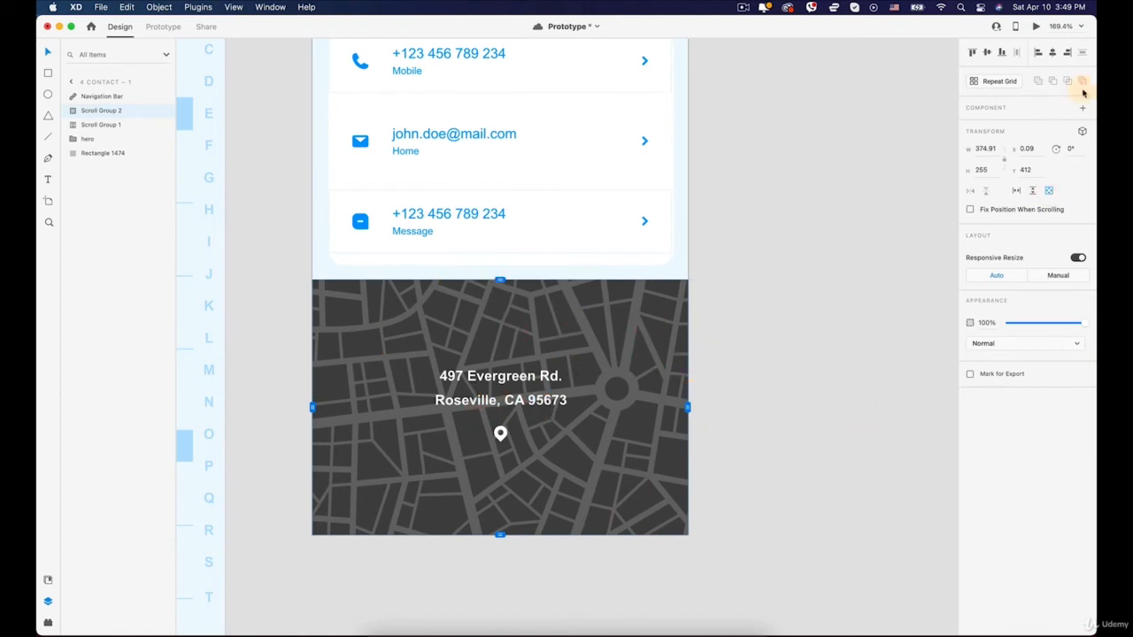
left_click(1036, 27)
left_click_drag(804, 384, 810, 426)
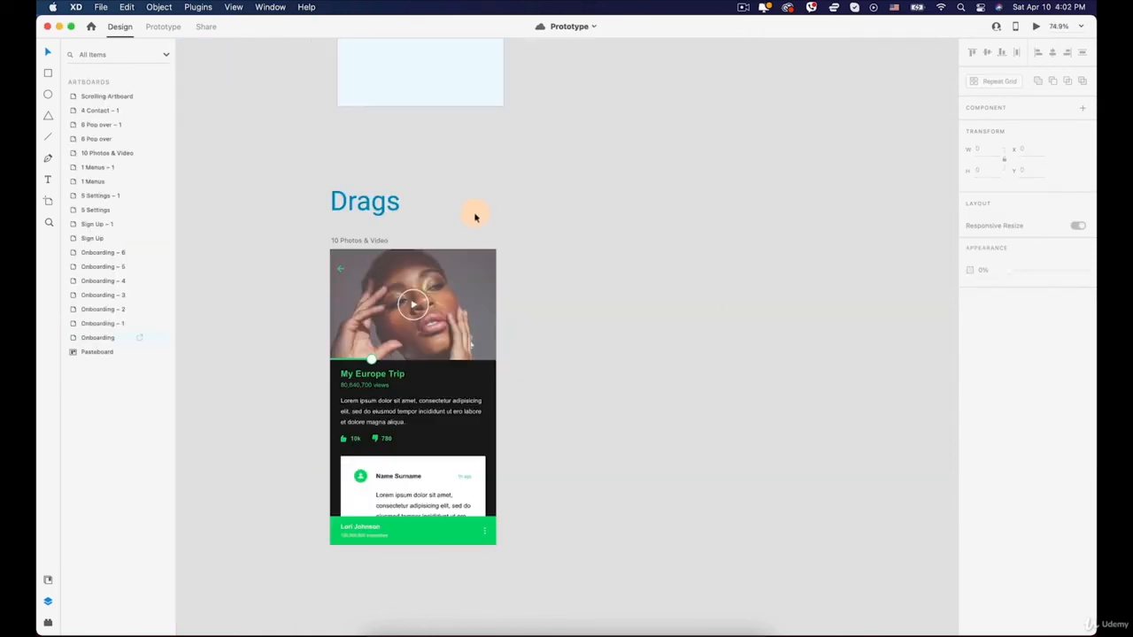
Step: In Design mode, duplicate The beginning artboard under the Drags heading and place the copy beside the original
scroll(472, 215, "down", 3)
scroll(326, 376, "up", 5)
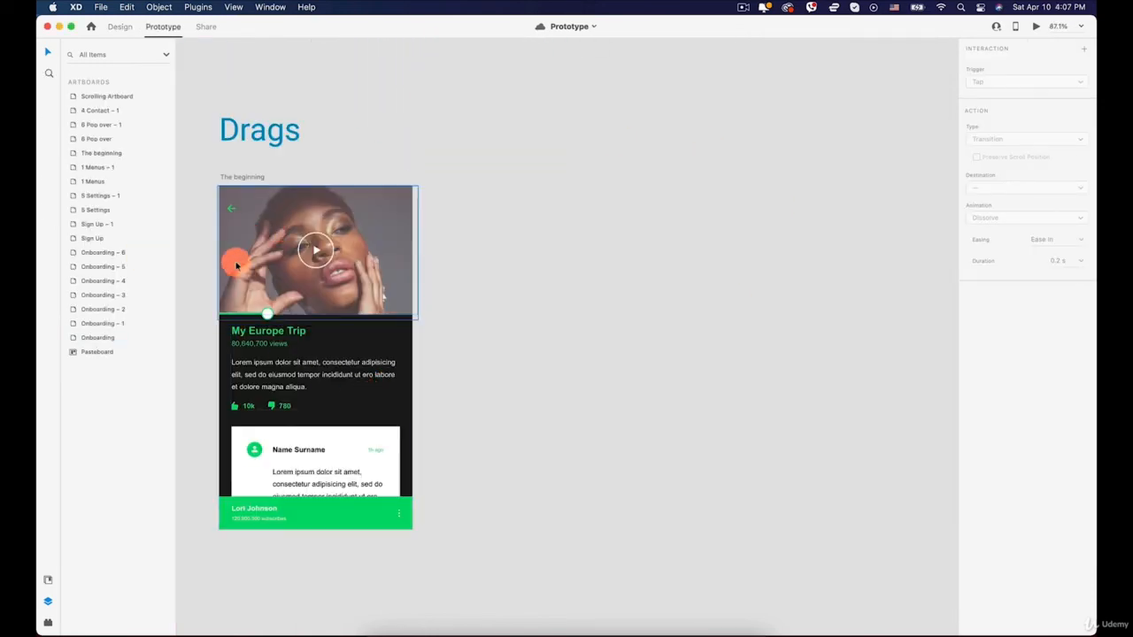
scroll(236, 262, "up", 5)
left_click_drag(241, 258, 319, 222)
scroll(318, 224, "down", 4)
scroll(319, 224, "down", 2)
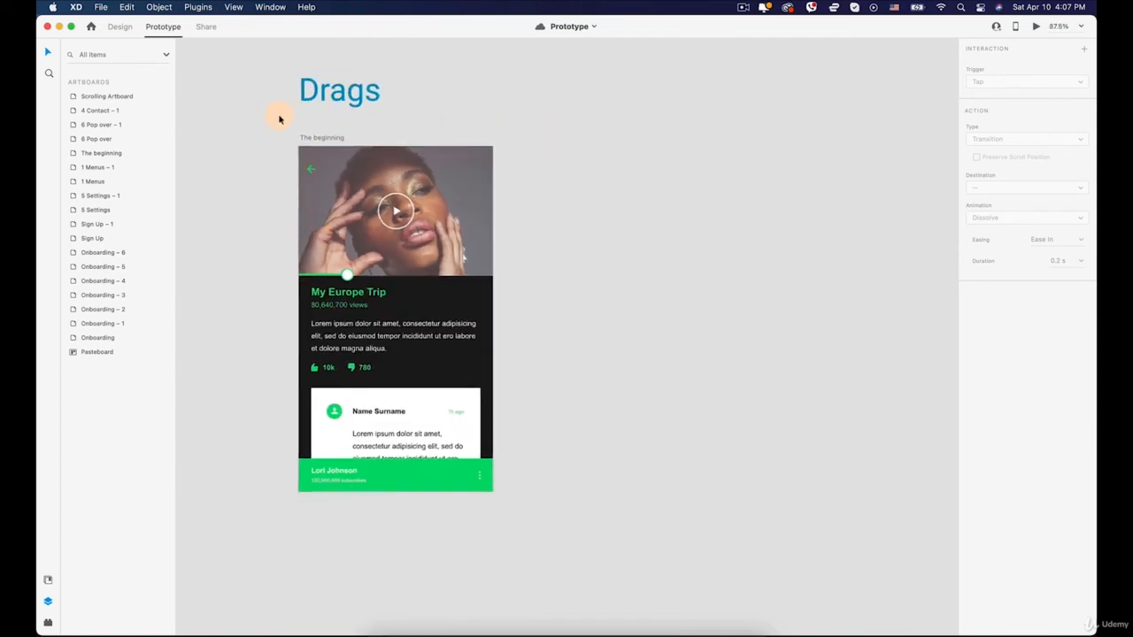
left_click(330, 137)
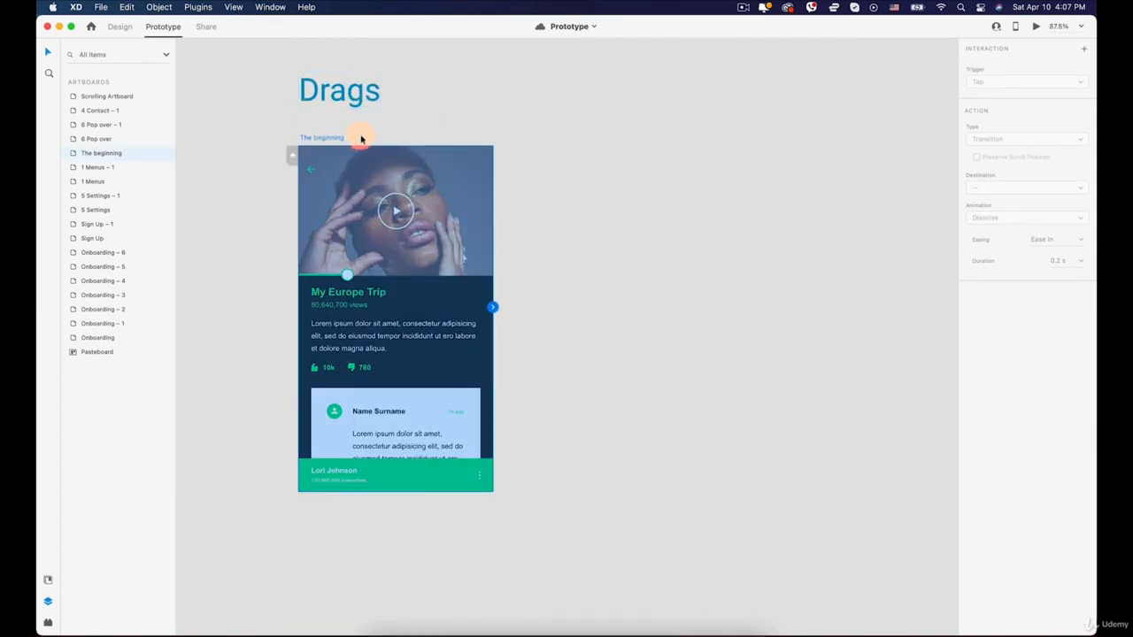
left_click(120, 25)
left_click(205, 96)
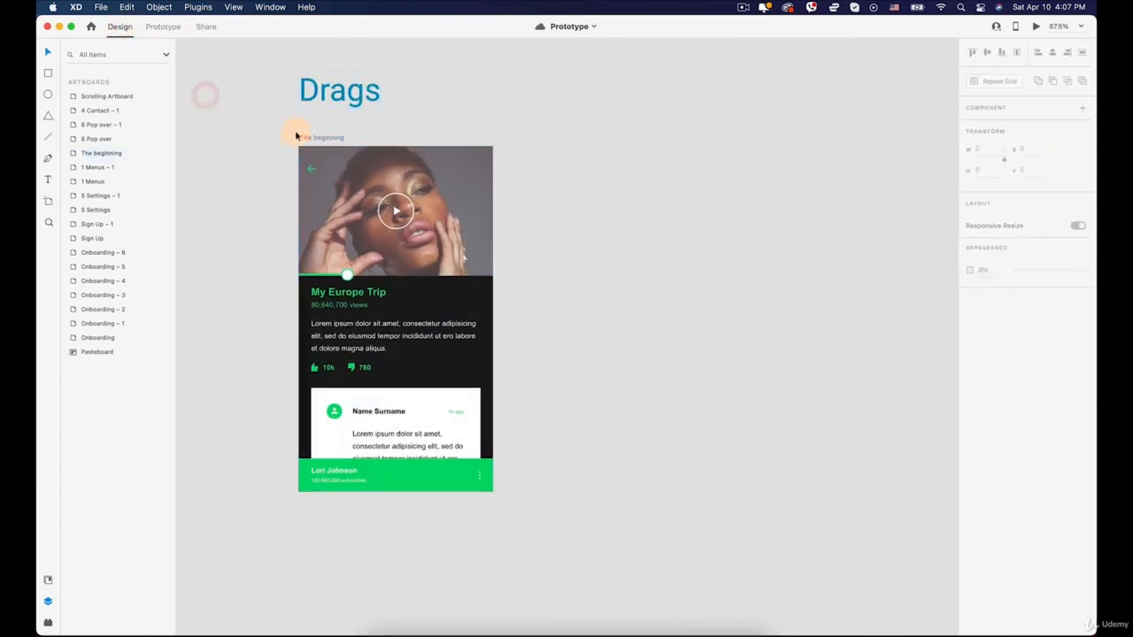
left_click_drag(316, 137, 536, 136)
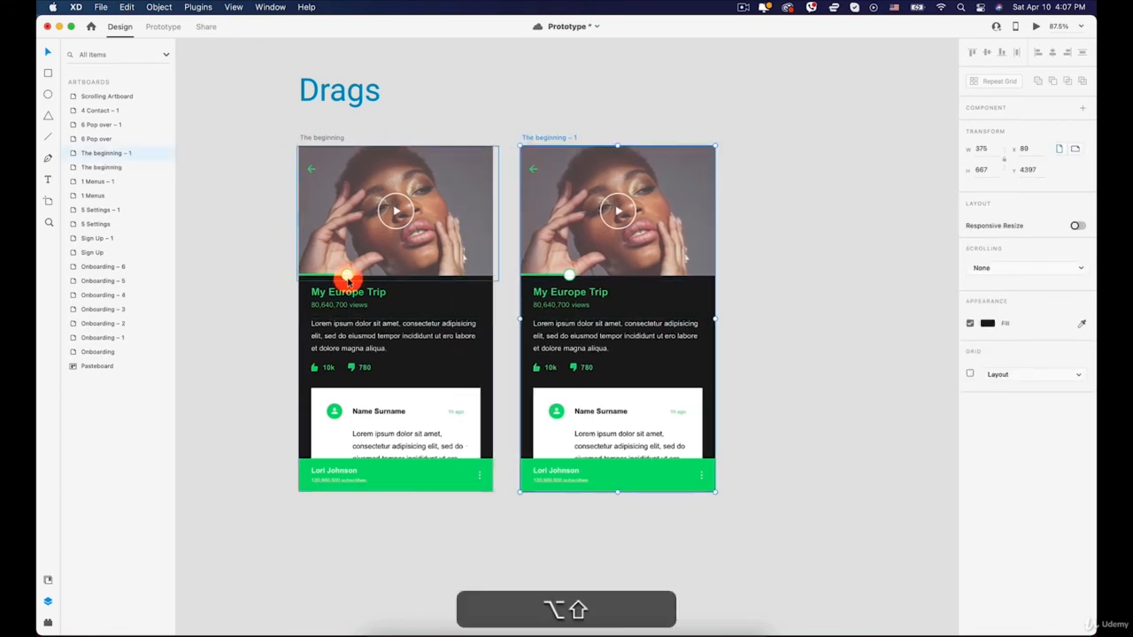
Step: Shorten the video progress bar group on The beginning artboard to a width of 27, with its knob at the start
left_click(349, 275)
scroll(347, 275, "up", 5)
double_click(347, 277)
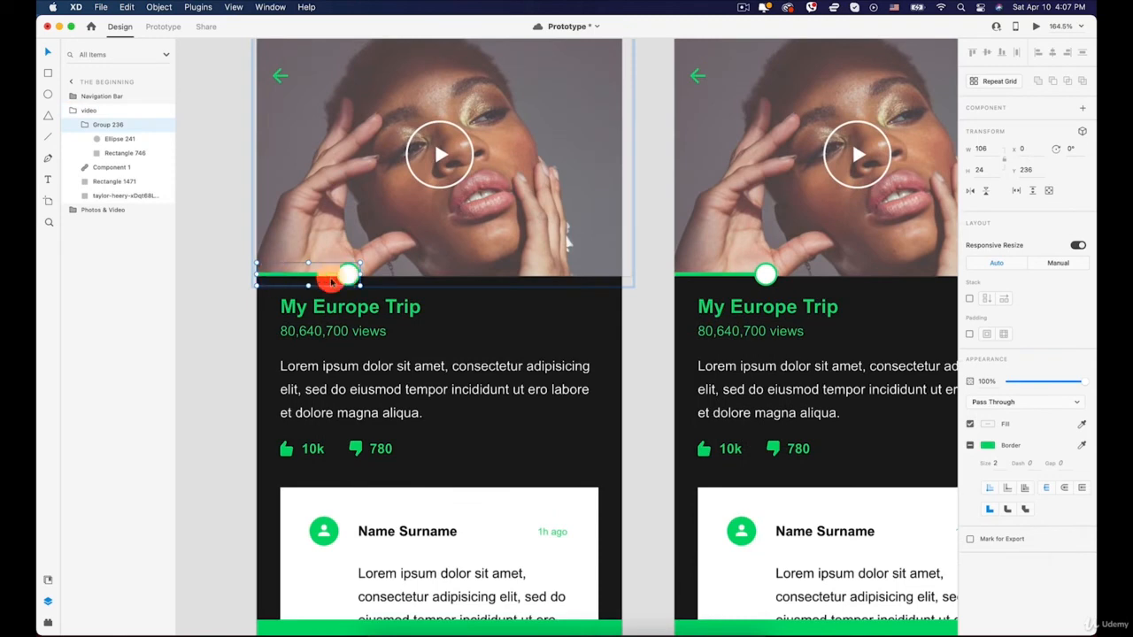
left_click_drag(348, 273, 294, 276)
key("super+z")
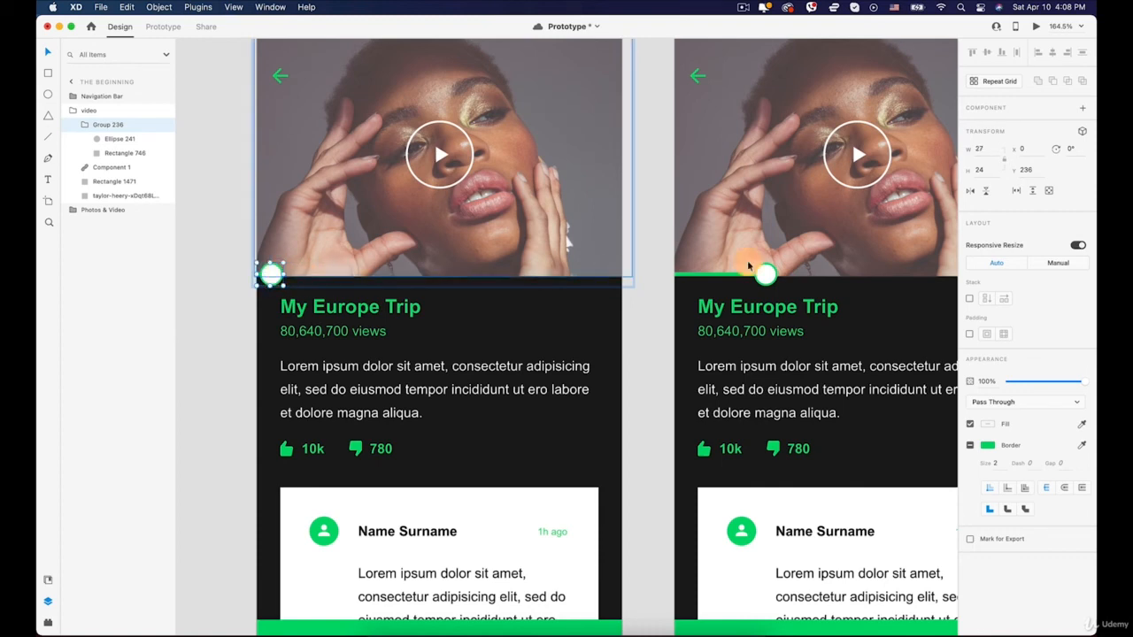
Step: Extend the video progress bar on The beginning – 1 artboard across the full video width, with its knob at the end
key("space")
left_click_drag(803, 232, 533, 249)
scroll(498, 271, "down", 5)
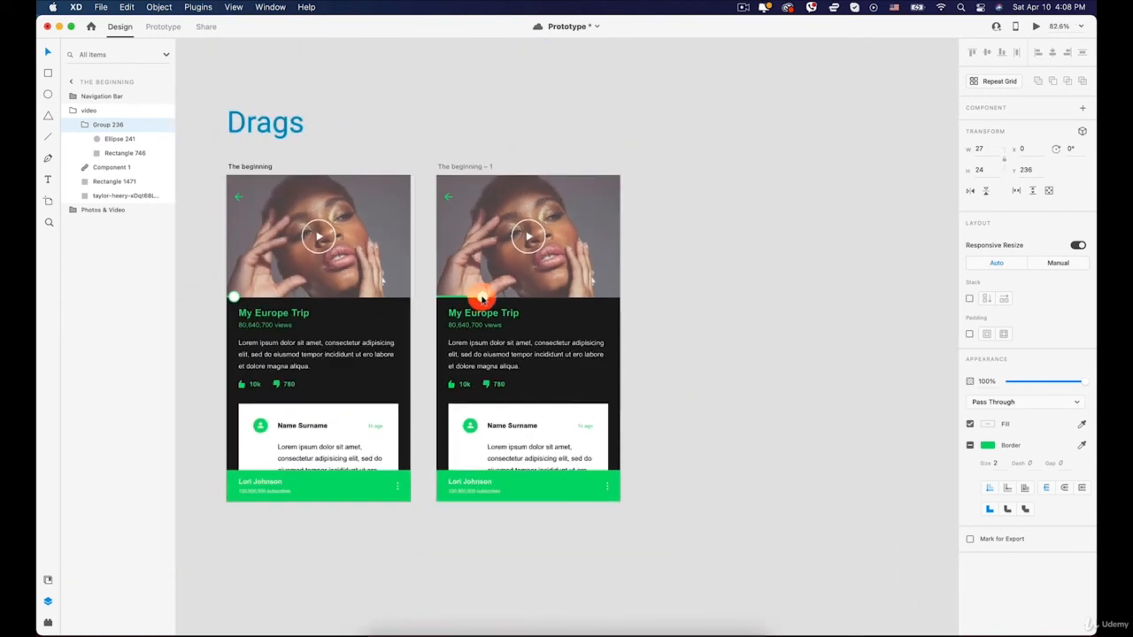
left_click(482, 298)
left_click_drag(487, 298, 618, 296)
left_click(669, 301)
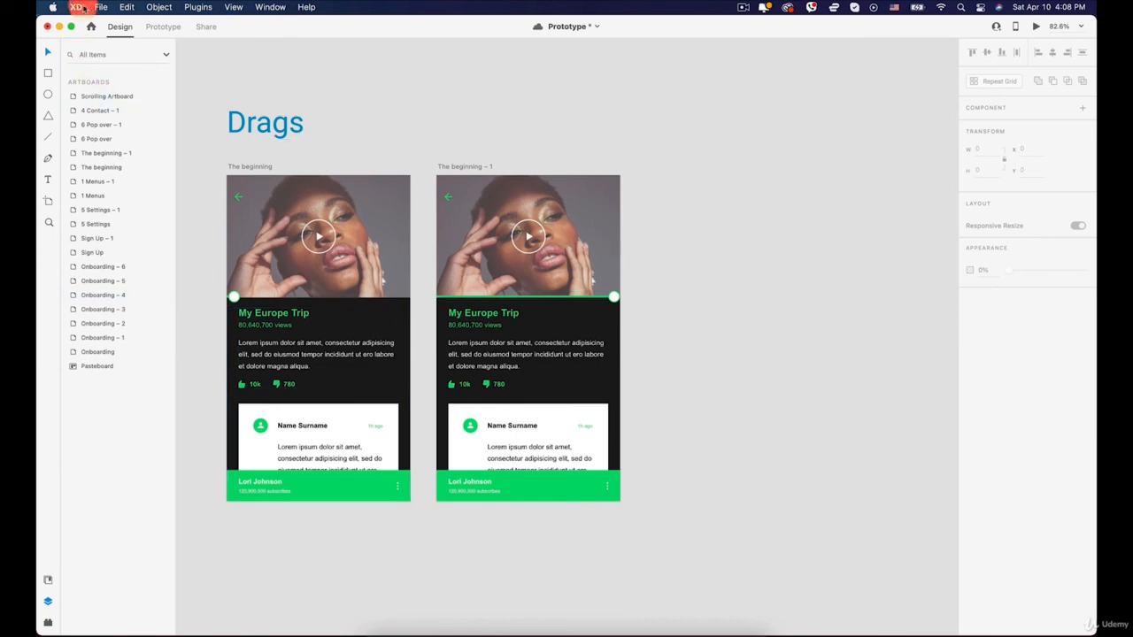
Step: In Prototype mode, connect the progress bar's knob ellipse on The beginning to The beginning – 1 artboard
left_click(160, 28)
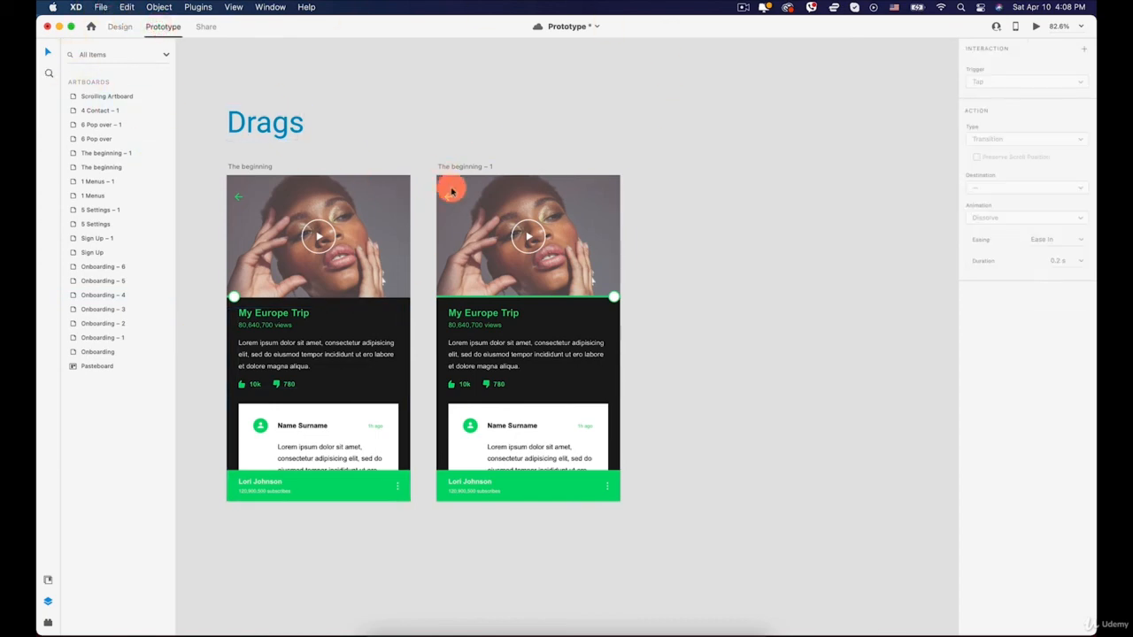
double_click(234, 299)
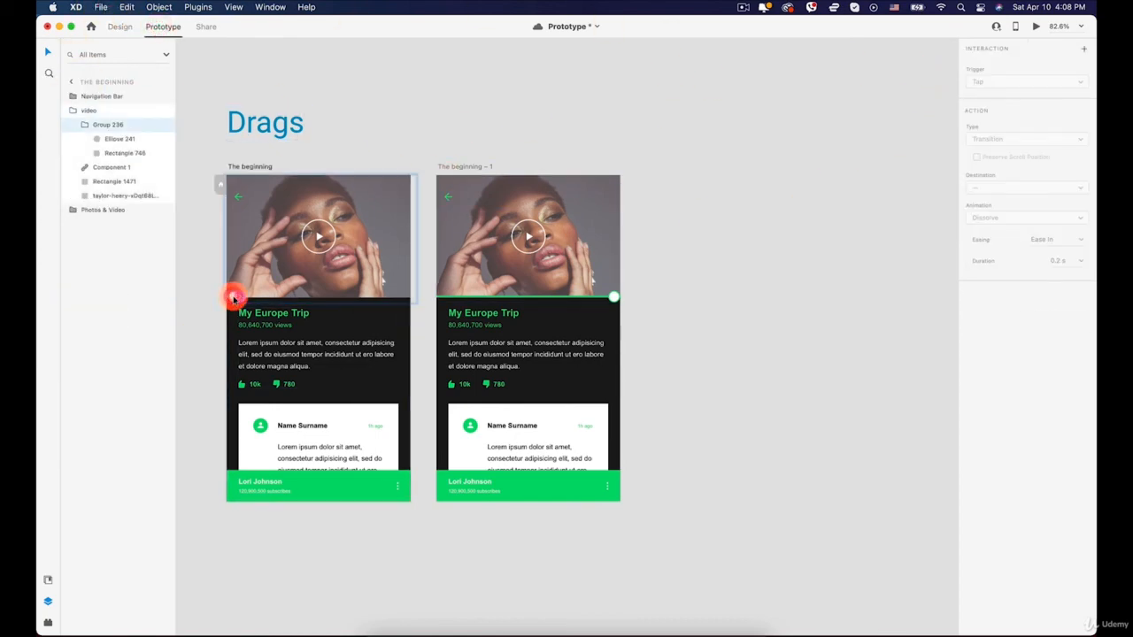
scroll(232, 300, "up", 5)
scroll(233, 302, "up", 3)
left_click(230, 295)
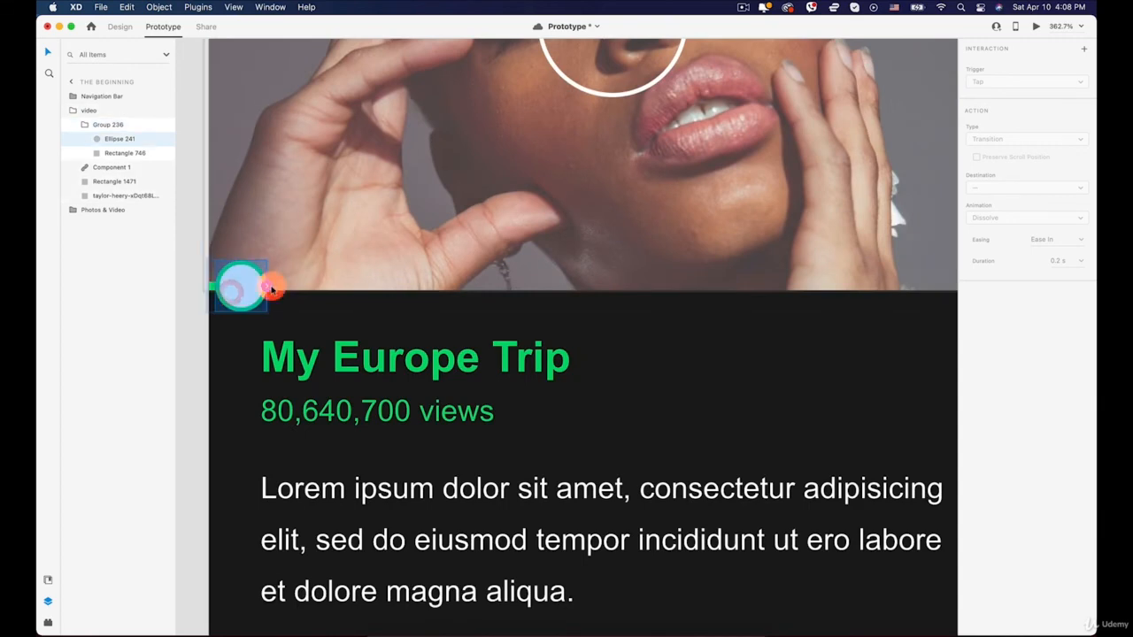
scroll(255, 285, "down", 5)
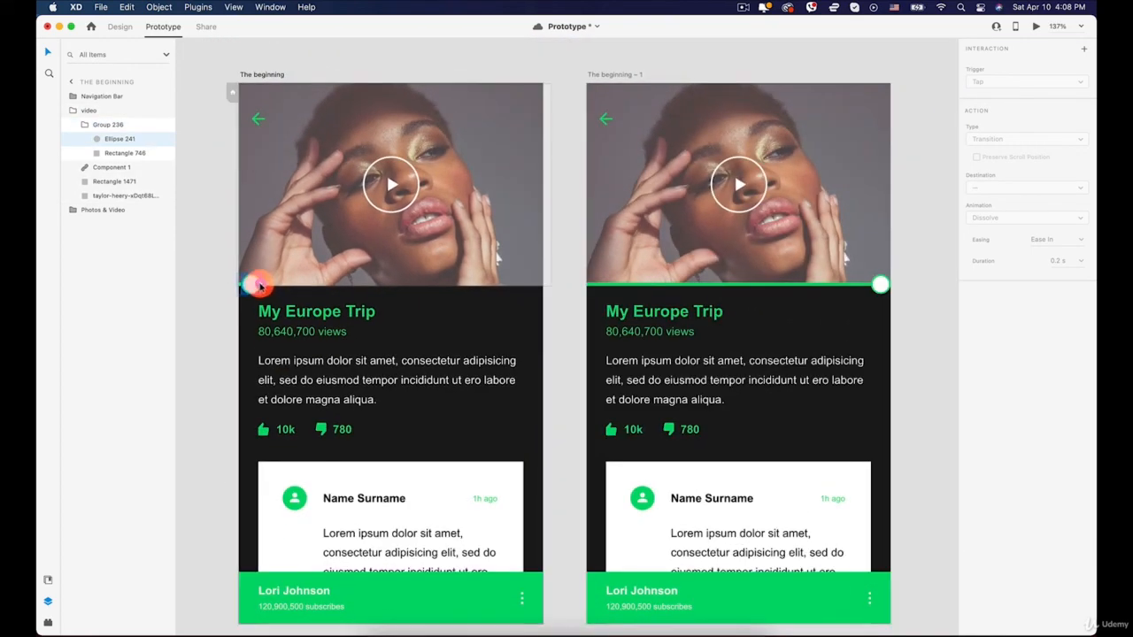
left_click_drag(255, 285, 591, 310)
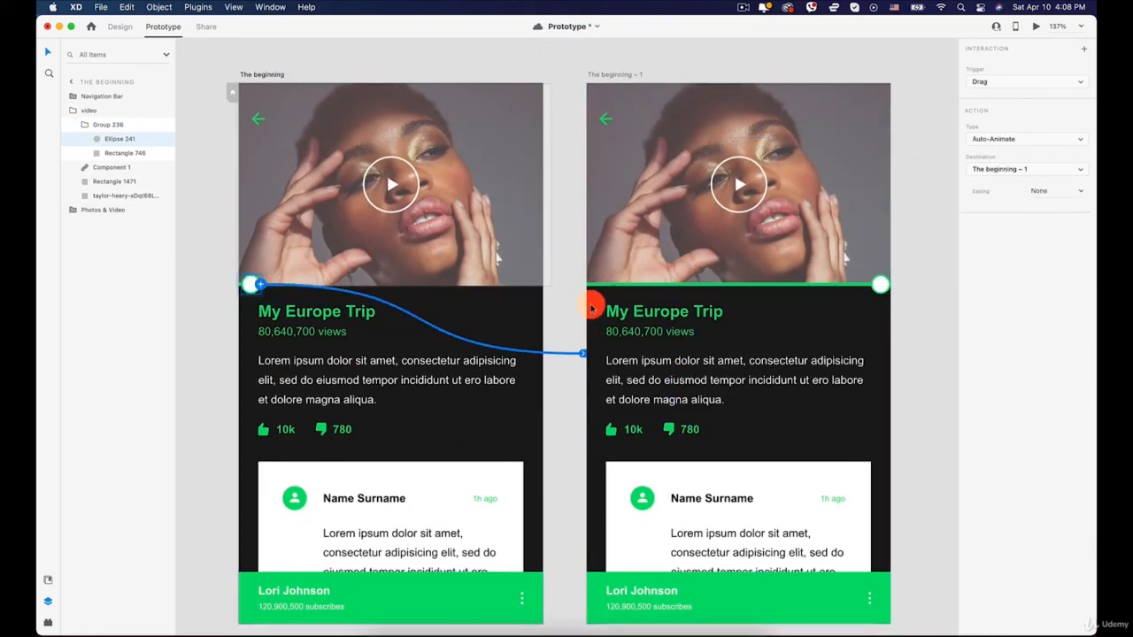
Step: Use Drag as the trigger and Auto-Animate as the action type for the knob's interaction
left_click(981, 79)
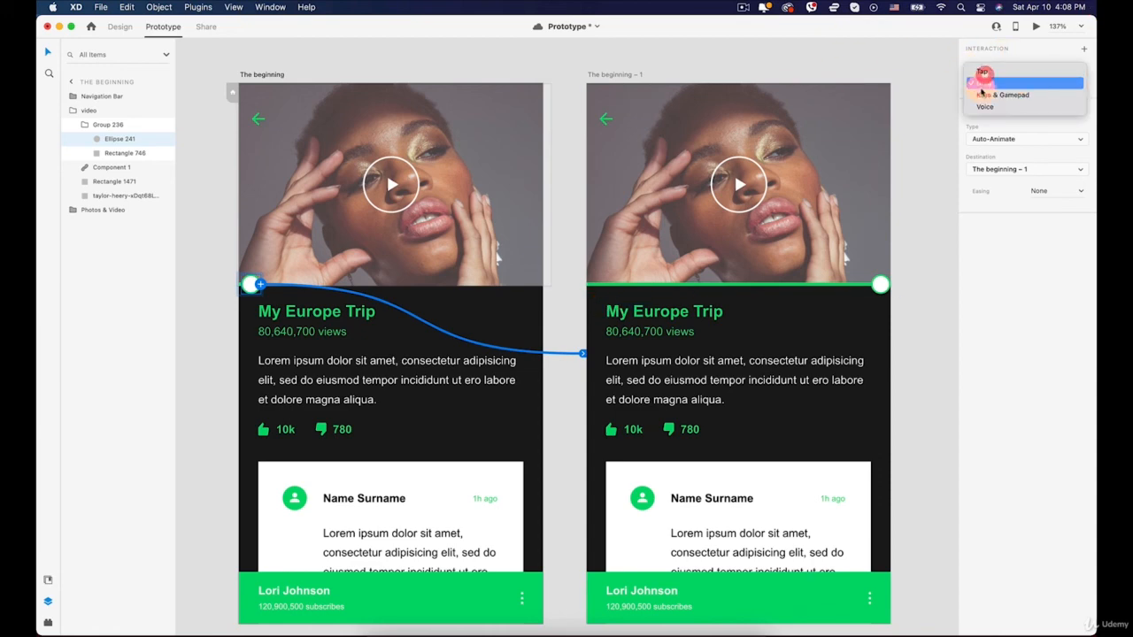
left_click(1001, 85)
left_click(1000, 139)
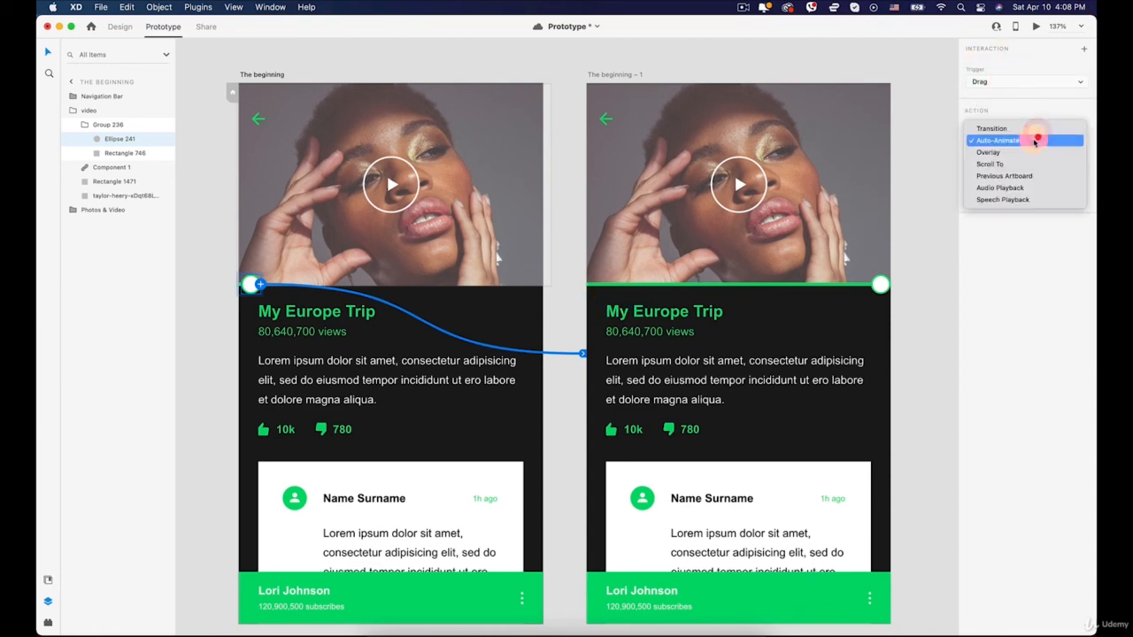
left_click(1009, 107)
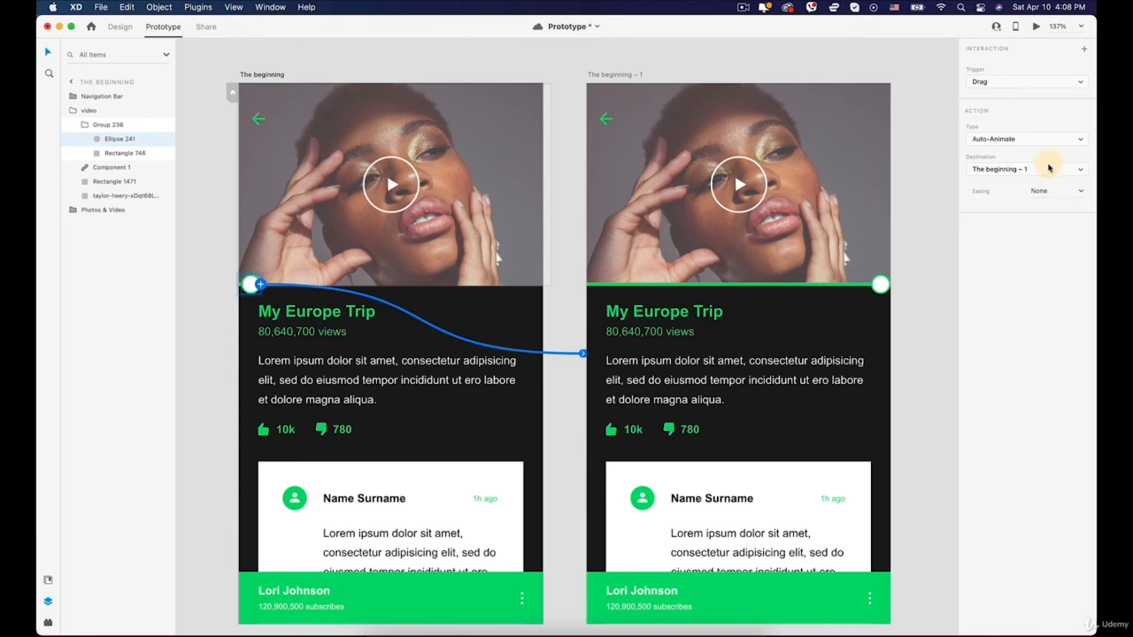
Step: Set the knob's drag interaction easing to Snap, and connect the knob on The beginning – 1 back to The beginning artboard
left_click(1080, 191)
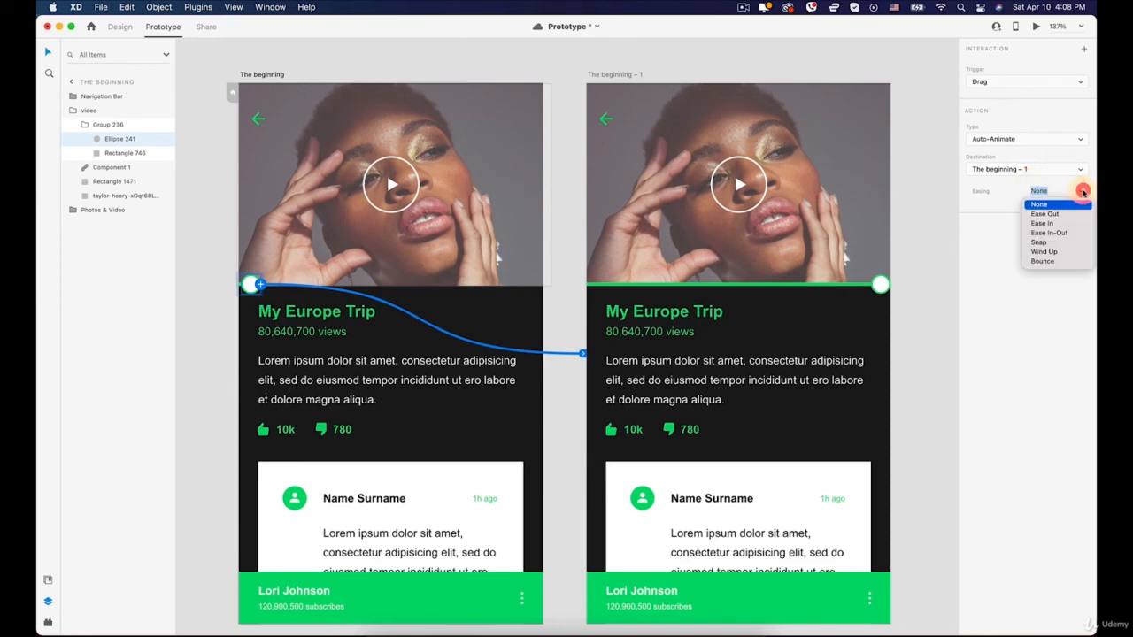
left_click(1042, 243)
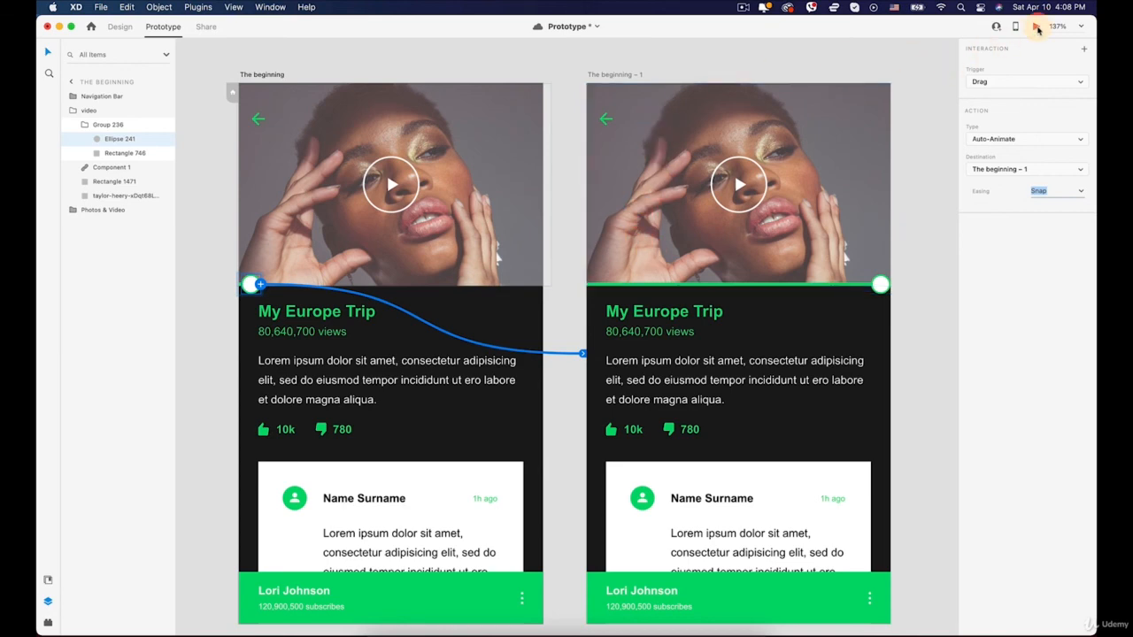
left_click(879, 284)
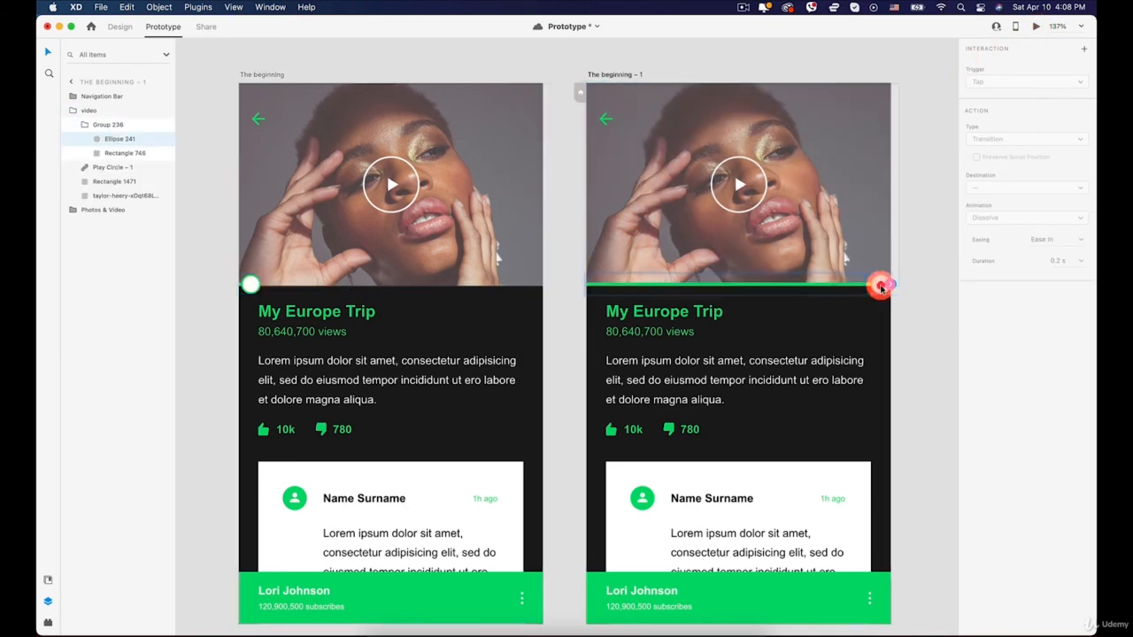
left_click_drag(885, 285, 546, 304)
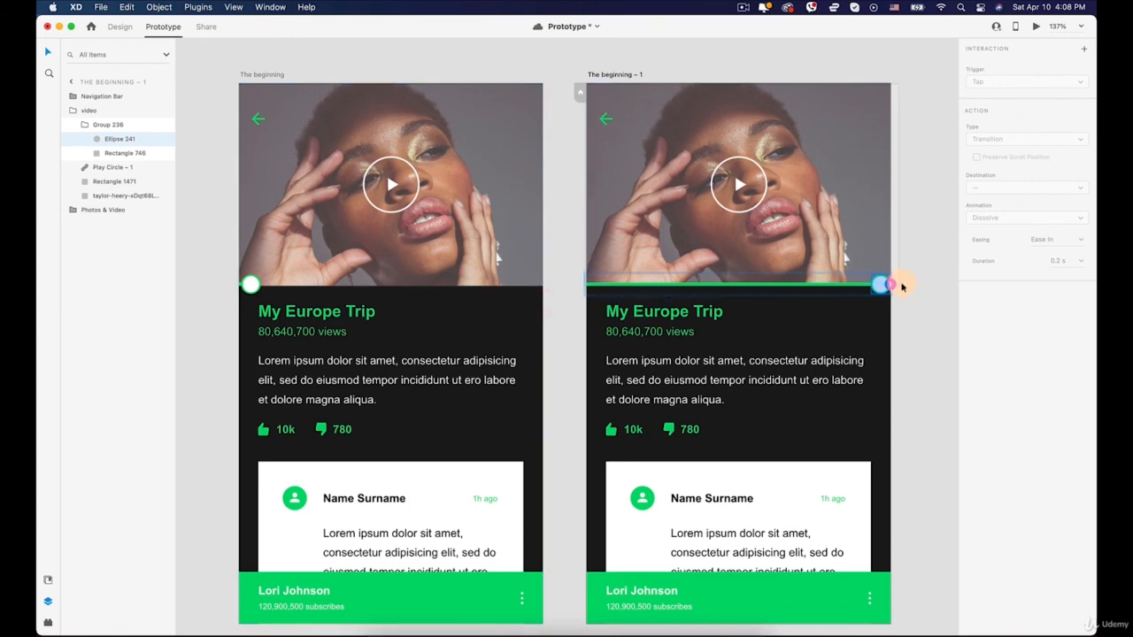
left_click_drag(889, 285, 495, 294)
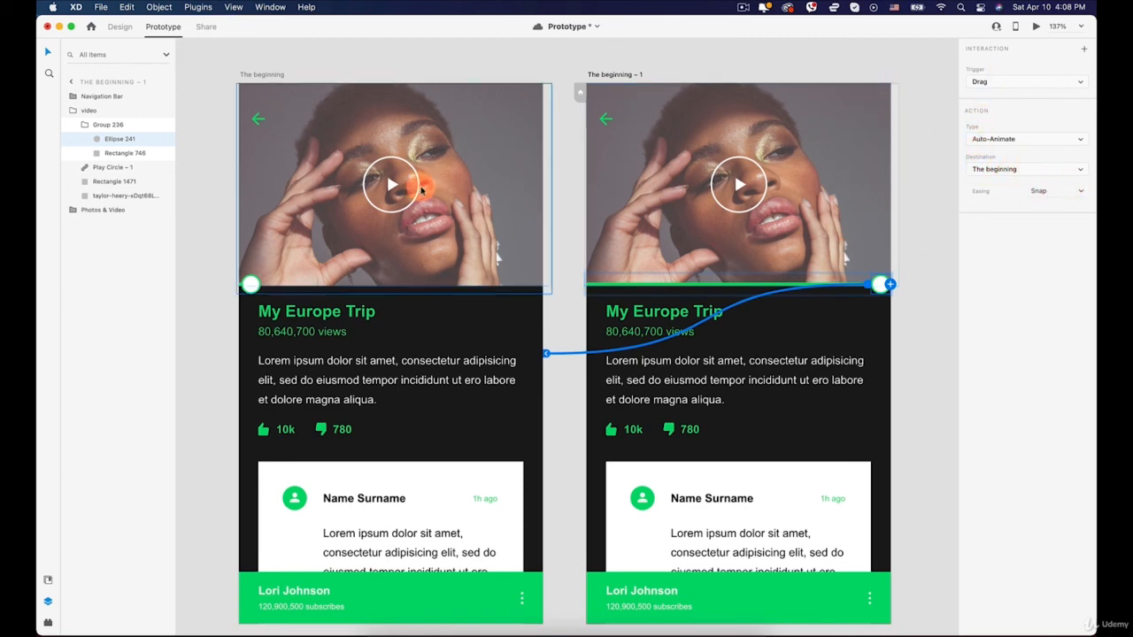
Step: Preview the prototype, test sliding the knob back along the video progress bar, and close the preview
left_click(1034, 27)
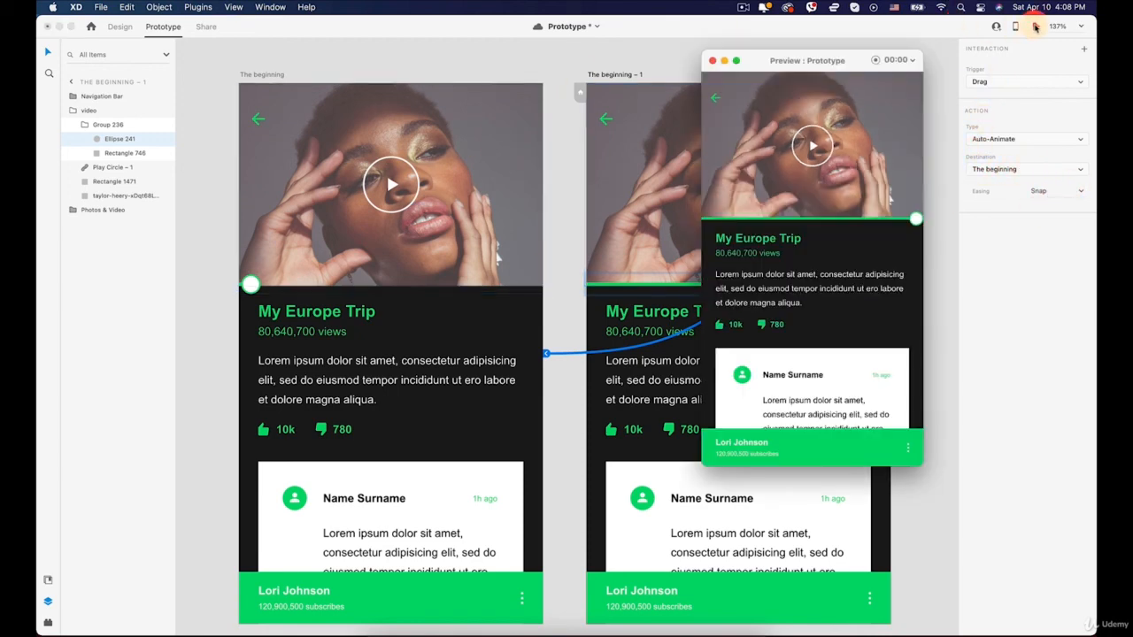
mouse_move(910, 220)
left_mouse_down()
mouse_move(696, 222)
mouse_move(910, 219)
mouse_move(715, 225)
mouse_move(906, 219)
mouse_move(799, 222)
left_mouse_up()
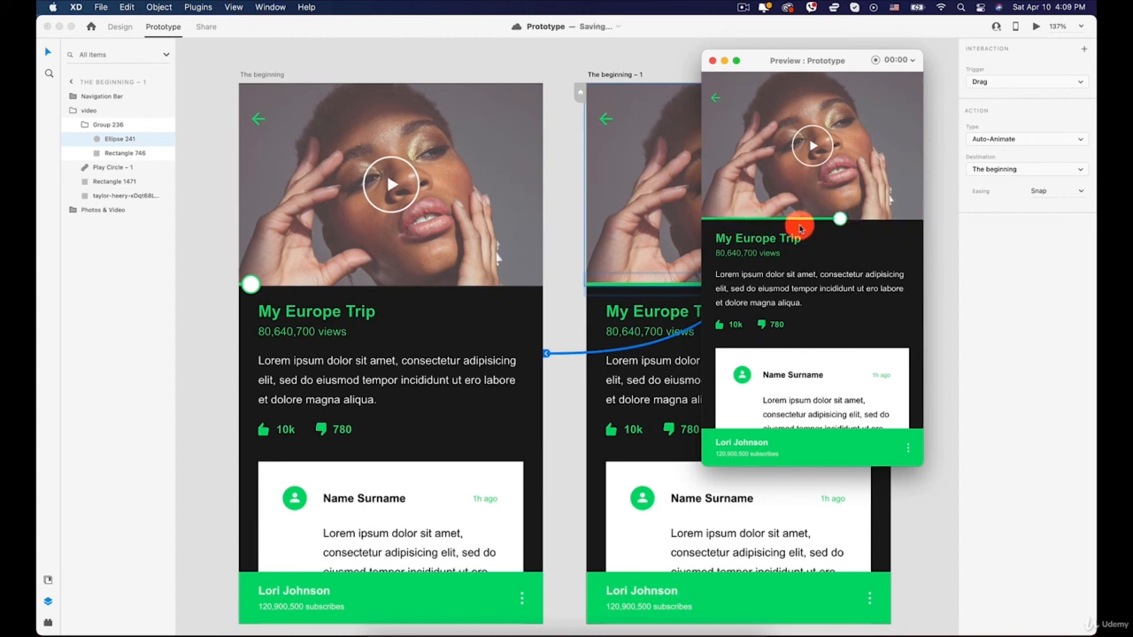
left_click(712, 62)
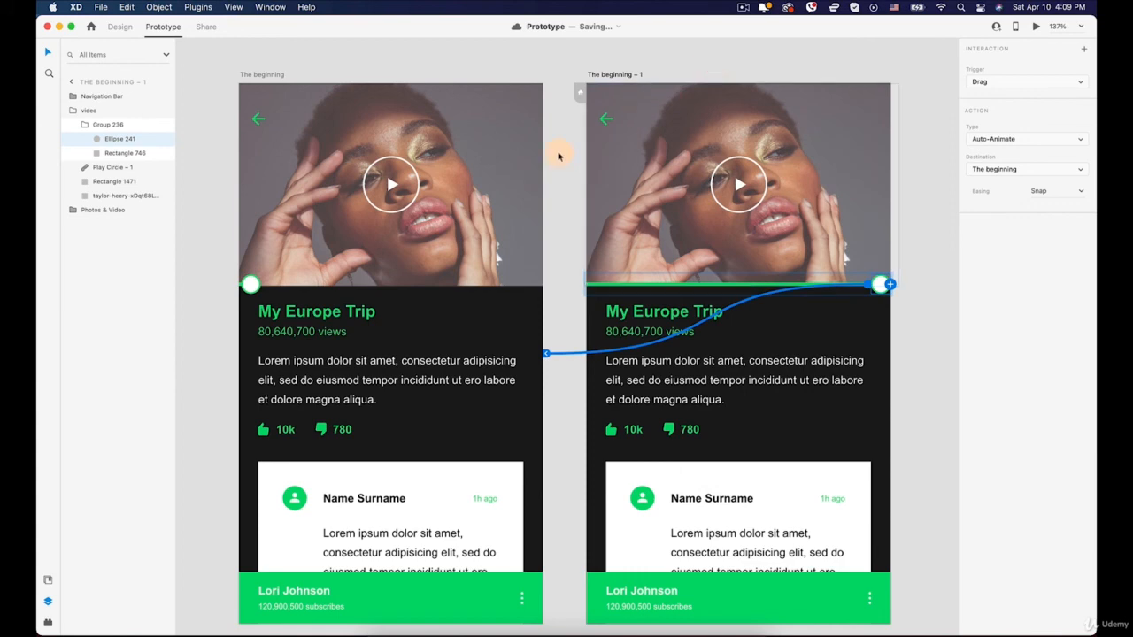
scroll(559, 156, "down", 8)
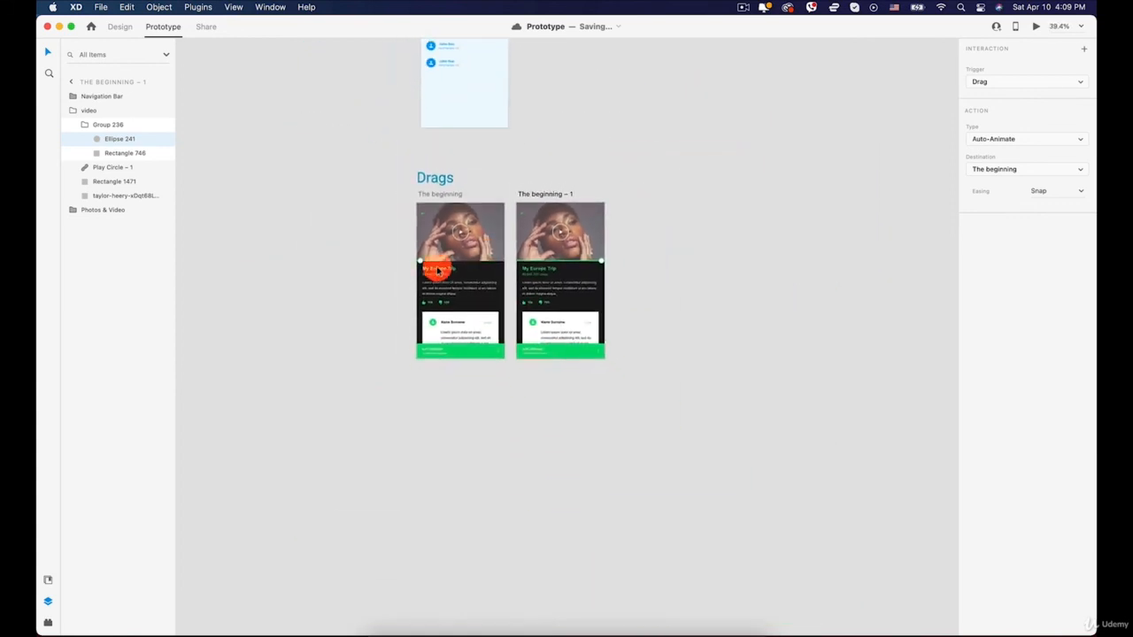
scroll(411, 248, "up", 2)
key("space")
left_click_drag(485, 147, 352, 261)
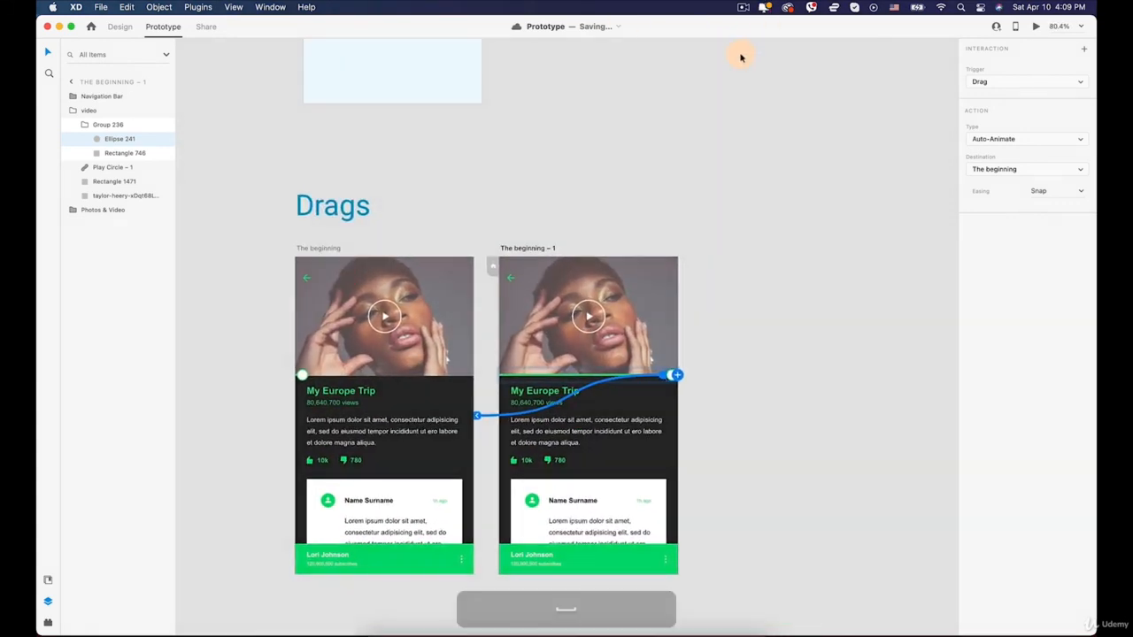